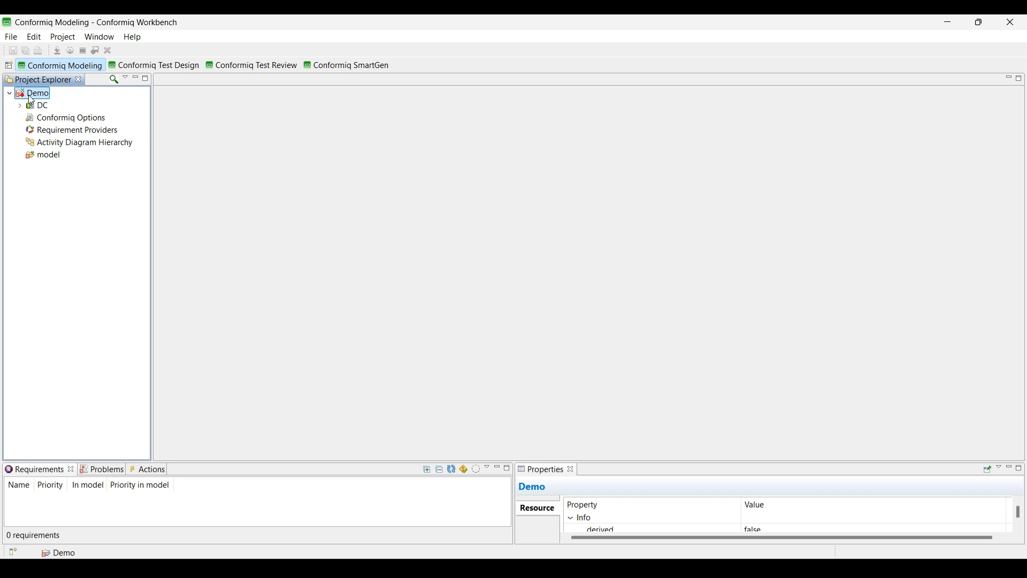
- Start Smart Scanner on the Demo project and element-scan the SUPPORT, CONTACT US, REQUEST FREE TRIAL and LinkedIn links of the ConformIQ home page
right_click(41, 94)
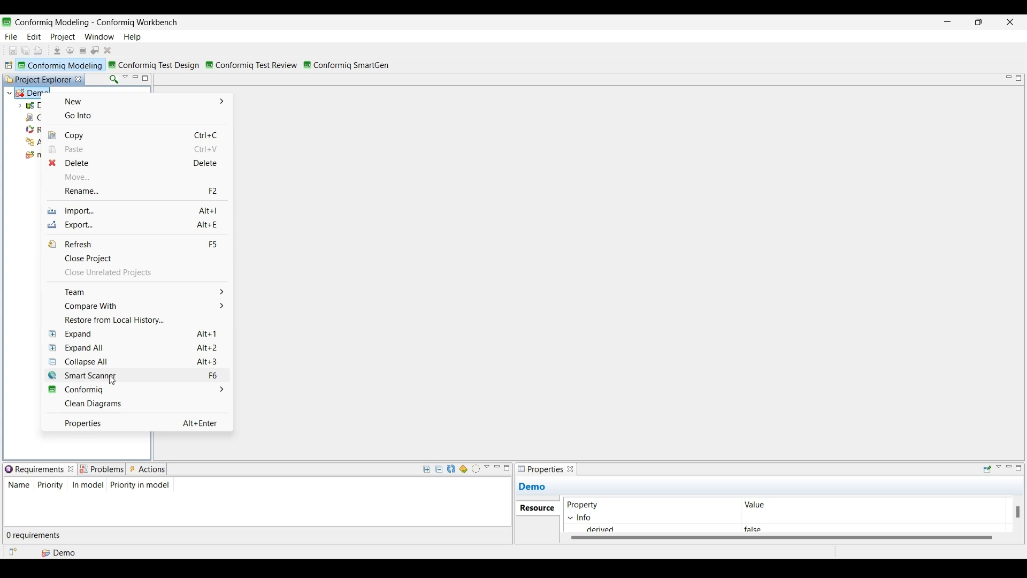
left_click(160, 381)
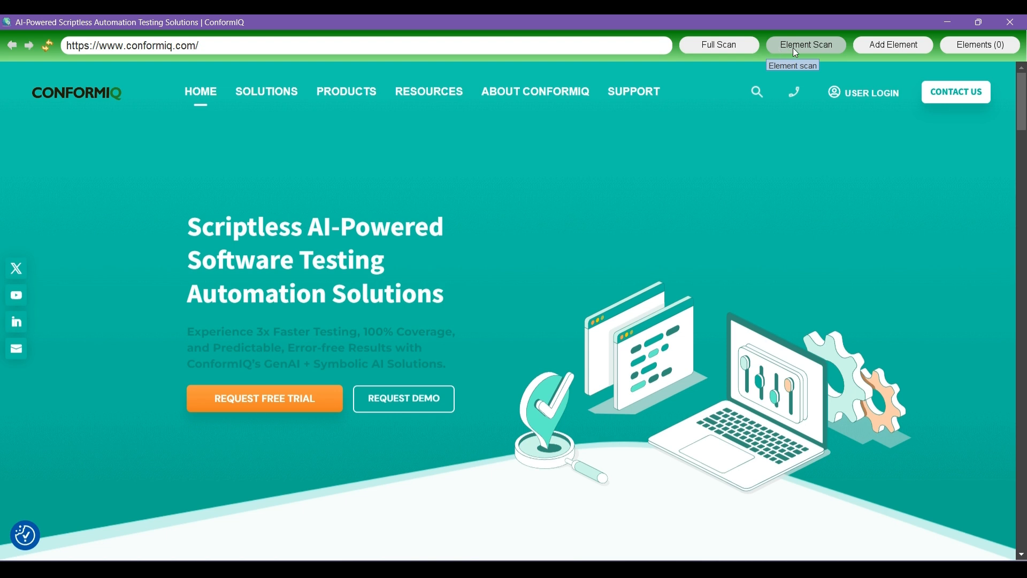
left_click(810, 46)
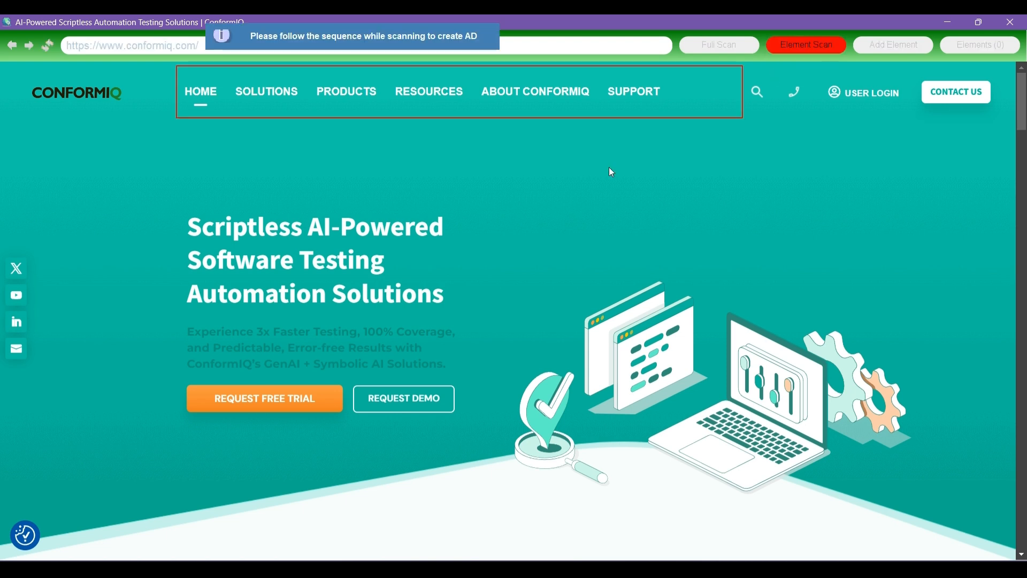
left_click(633, 100)
left_click(935, 101)
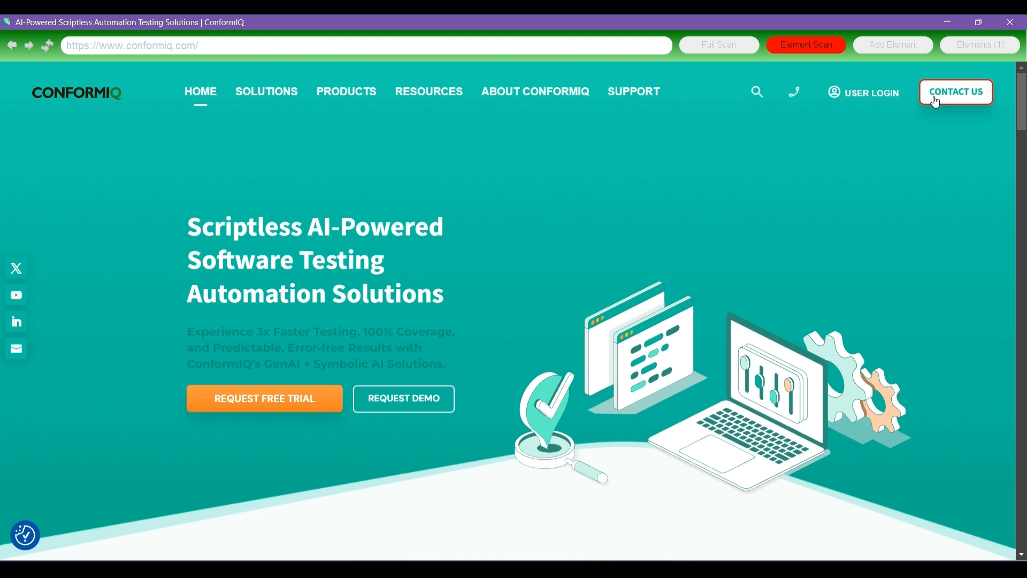
left_click(308, 402)
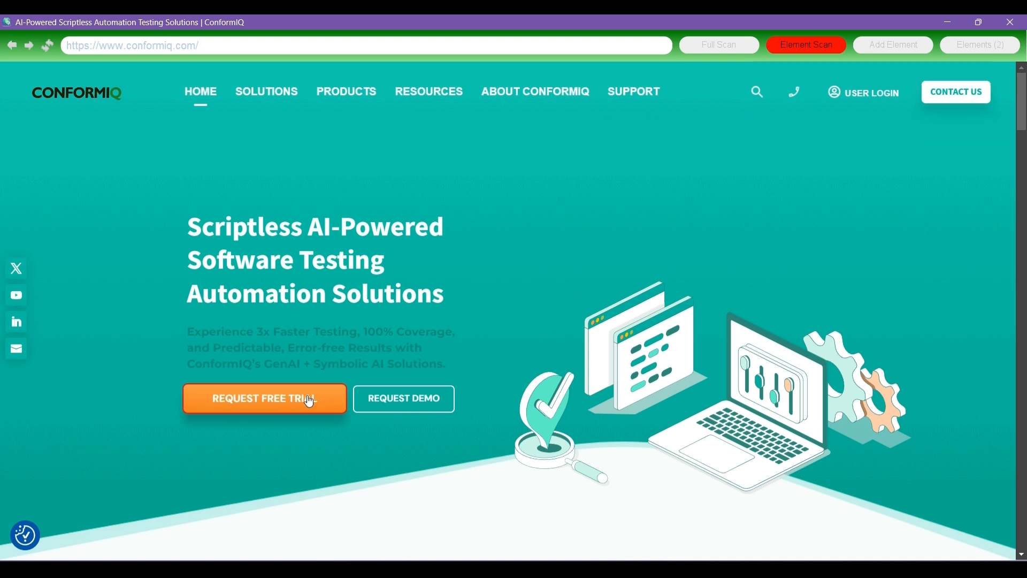
left_click(16, 323)
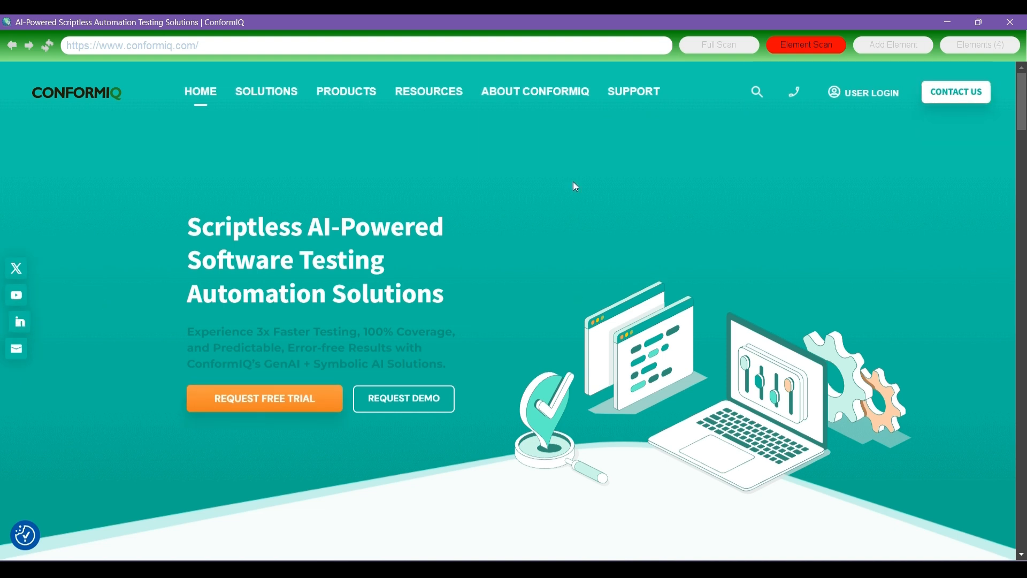
left_click(798, 43)
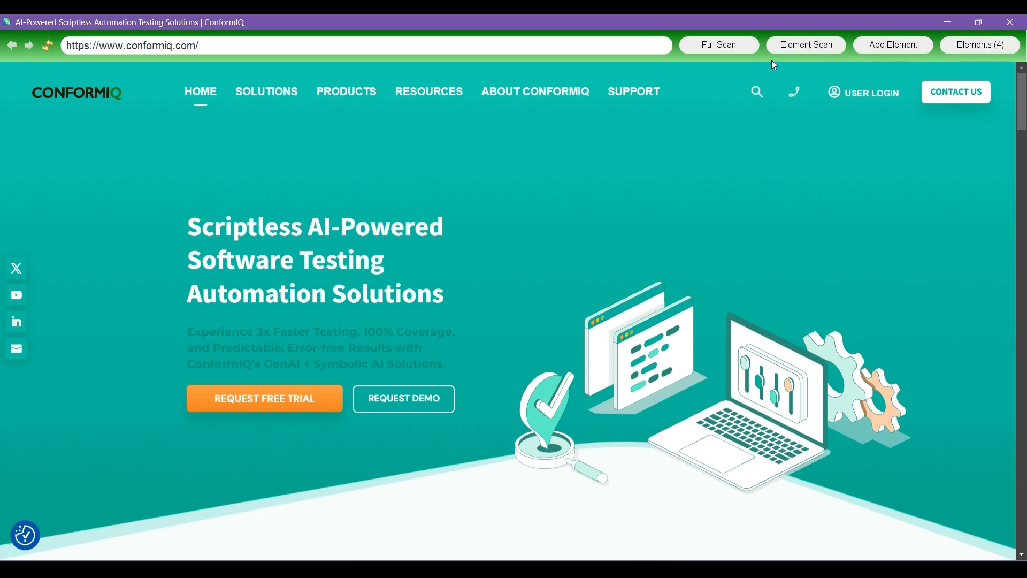
- Run a full scan of the ConformIQ home page to capture all of its elements
left_click(711, 47)
left_click(884, 45)
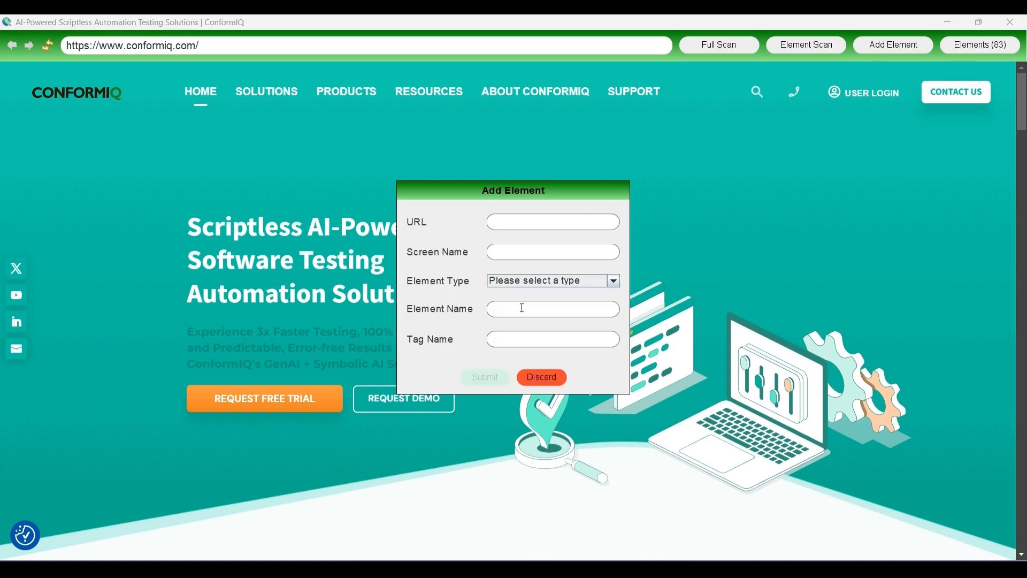
left_click(502, 254)
left_click(615, 281)
left_click(615, 282)
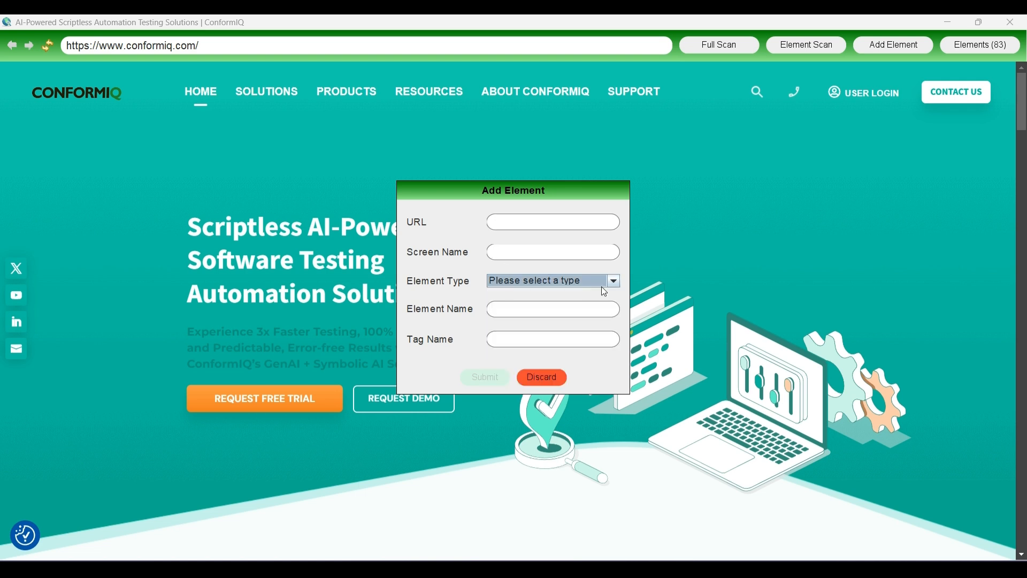
left_click(505, 310)
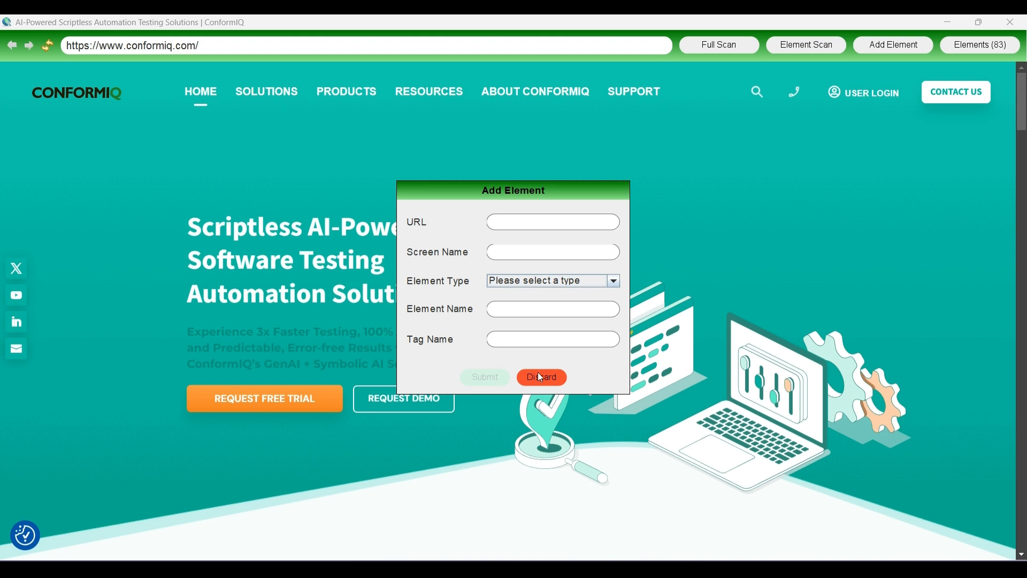
left_click(540, 377)
left_click(790, 48)
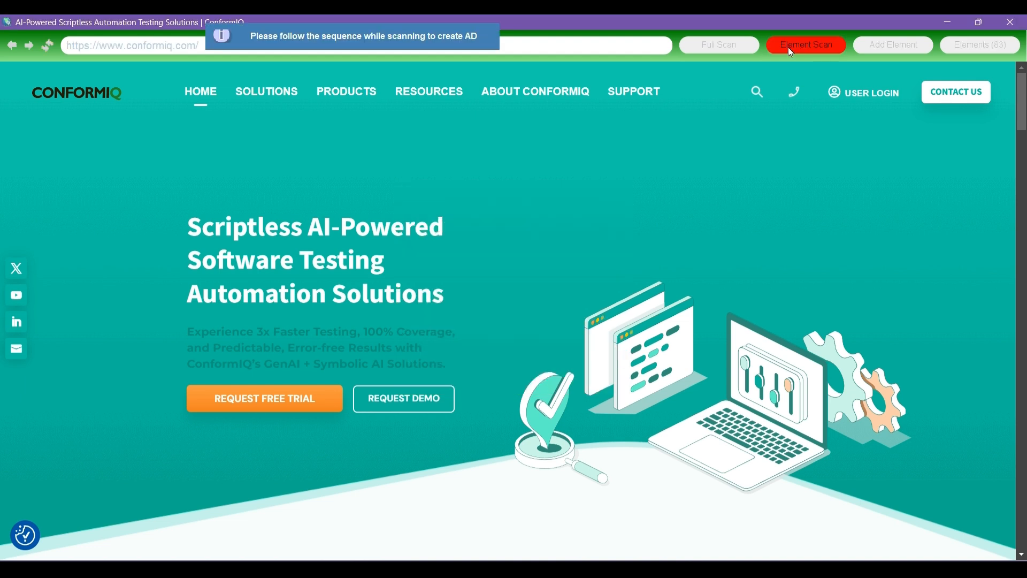
left_click(117, 97)
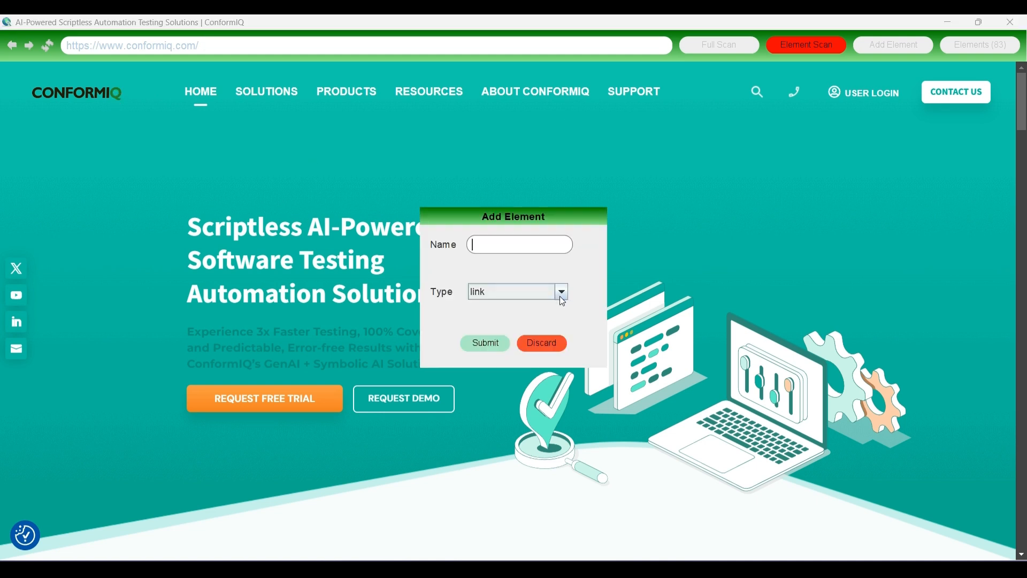
left_click(544, 343)
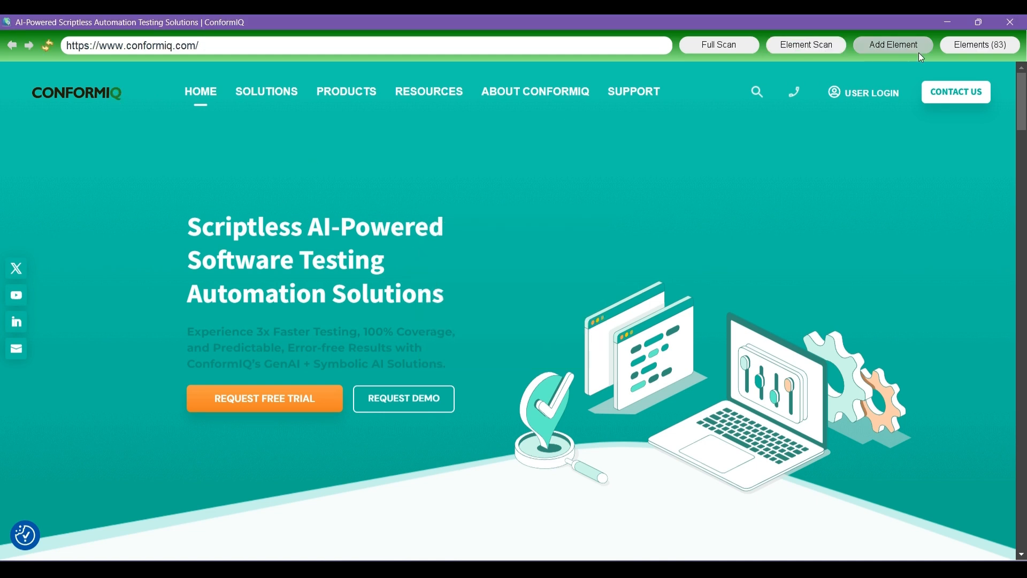
- Widen the Screen Name and XPath columns in the scanned elements list and select all of the elements
left_click(967, 49)
scroll(486, 253, "down", 15)
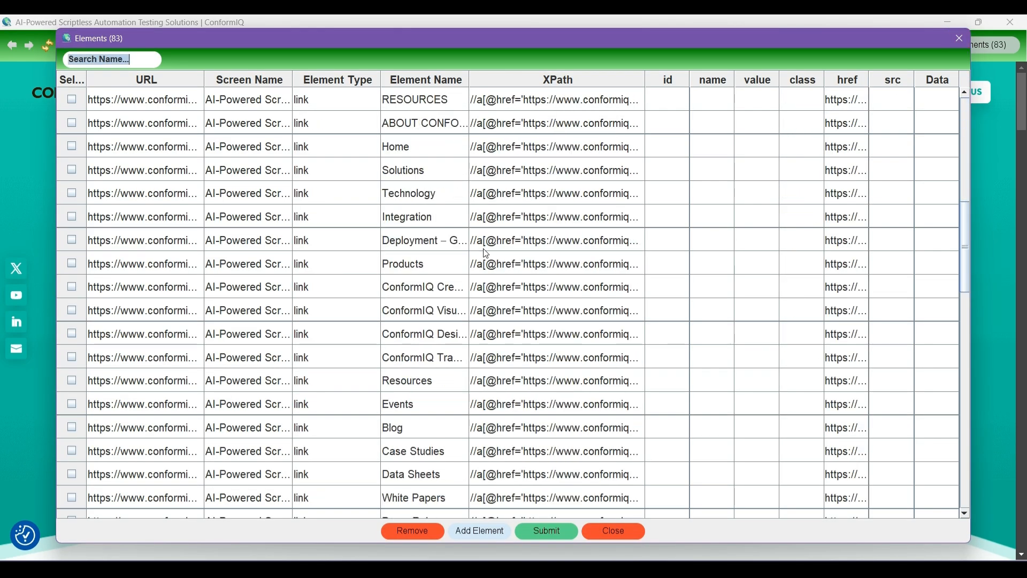
scroll(487, 253, "down", 3)
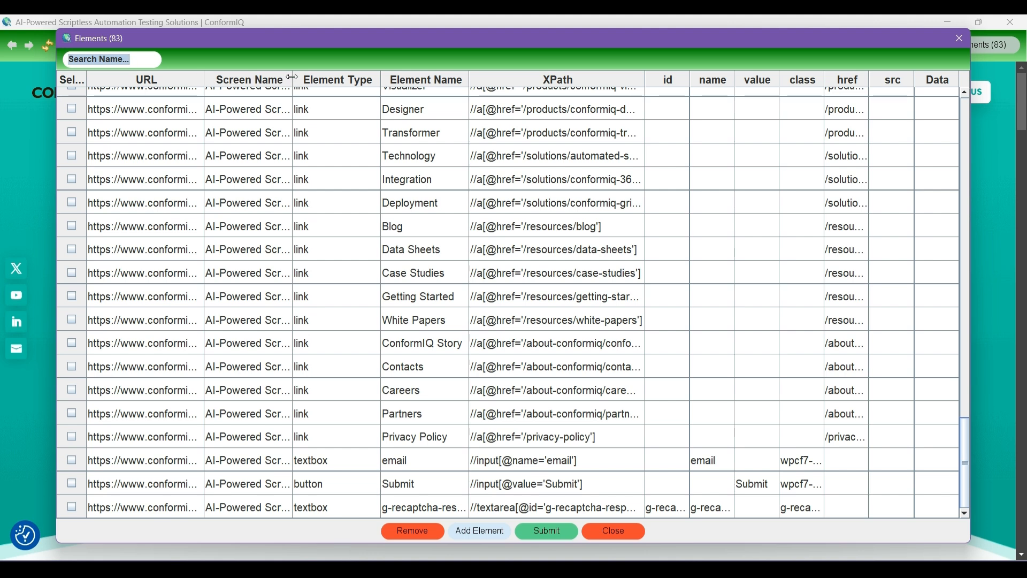
left_click_drag(292, 77, 378, 97)
left_click(273, 171)
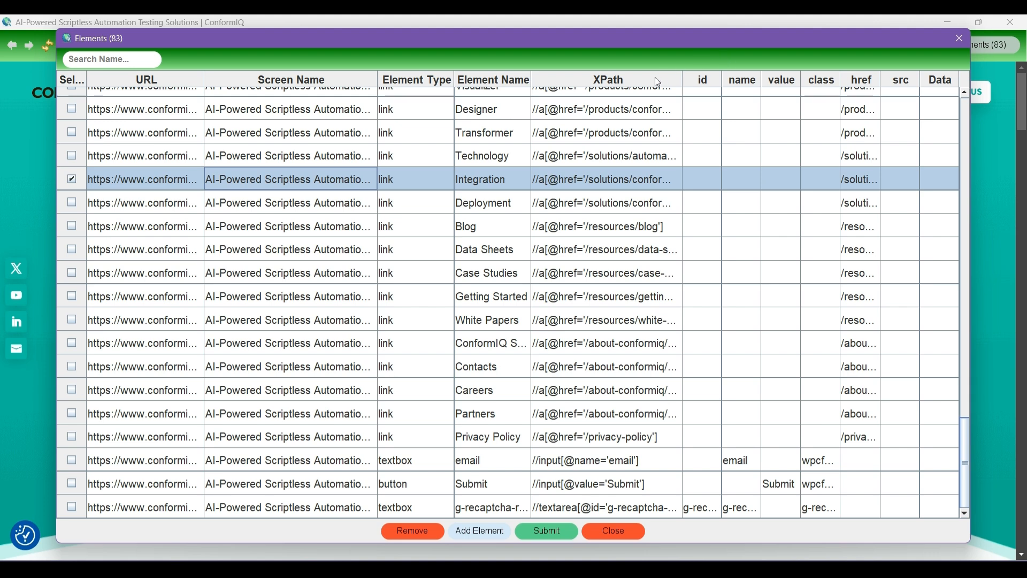
left_click_drag(680, 79, 746, 83)
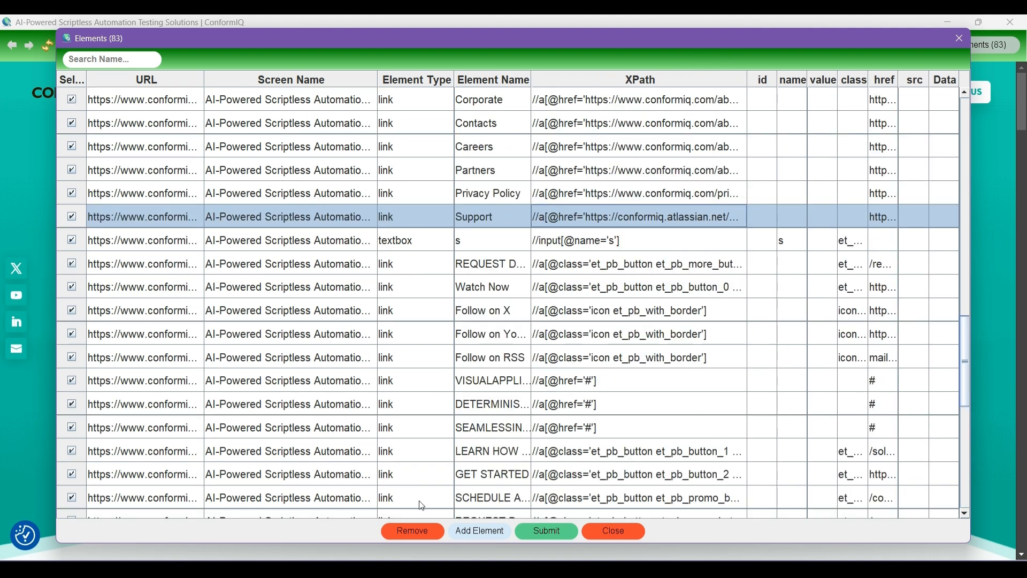
left_click(472, 531)
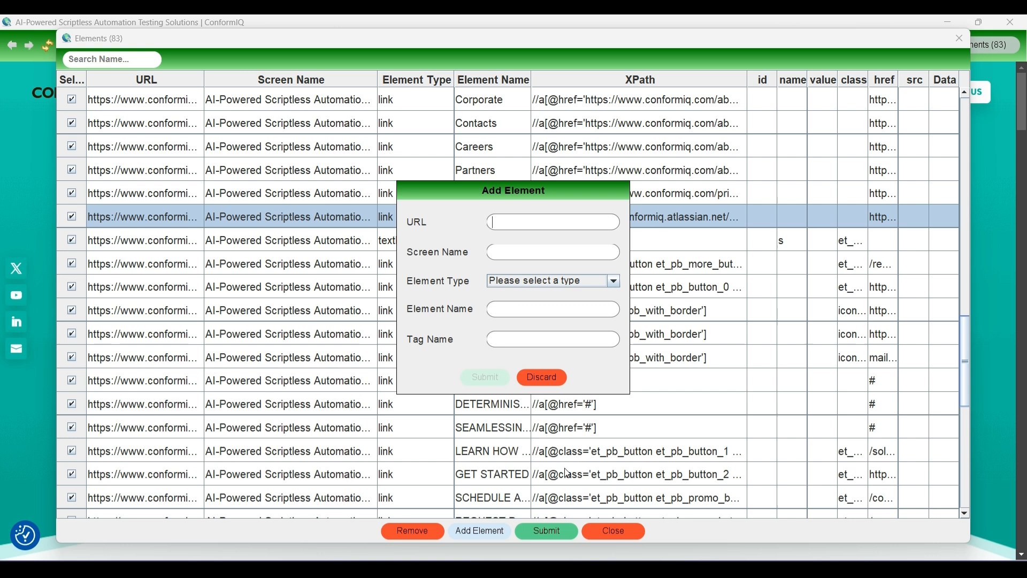
left_click(542, 381)
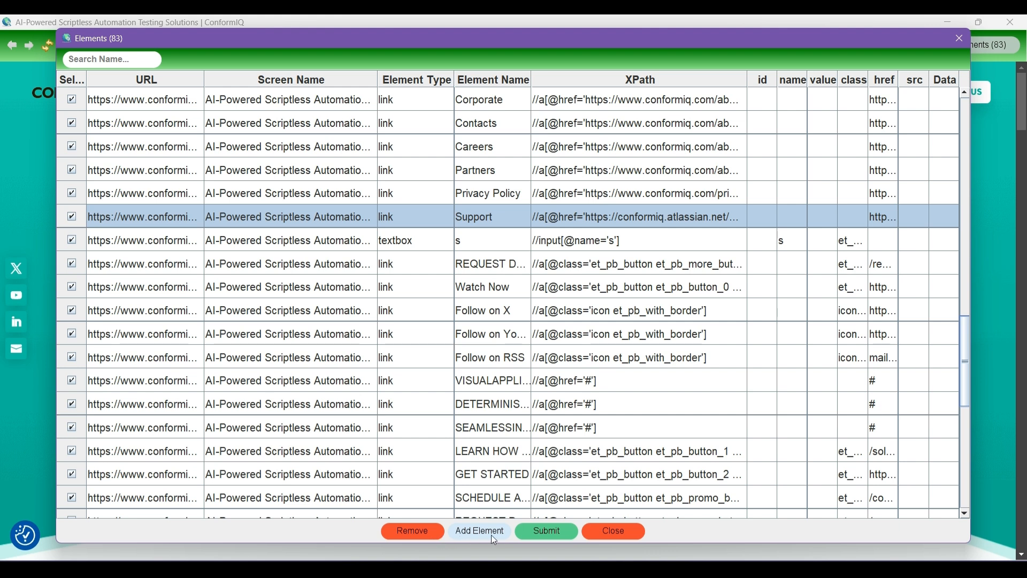
- Submit the selected elements and create an SD with an accompanying activity diagram, both named SmartScanner
left_click(548, 533)
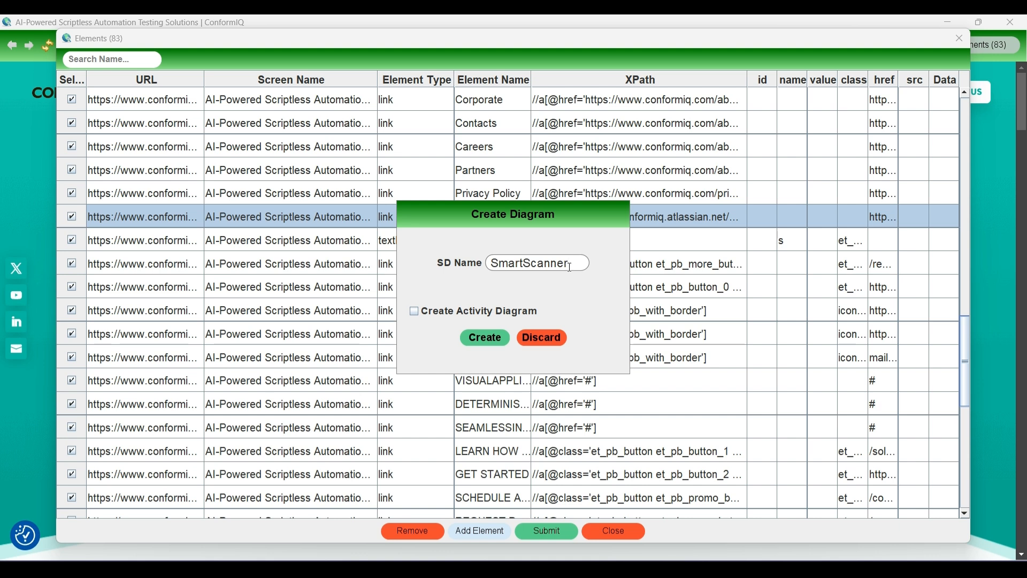
left_click_drag(570, 266, 489, 265)
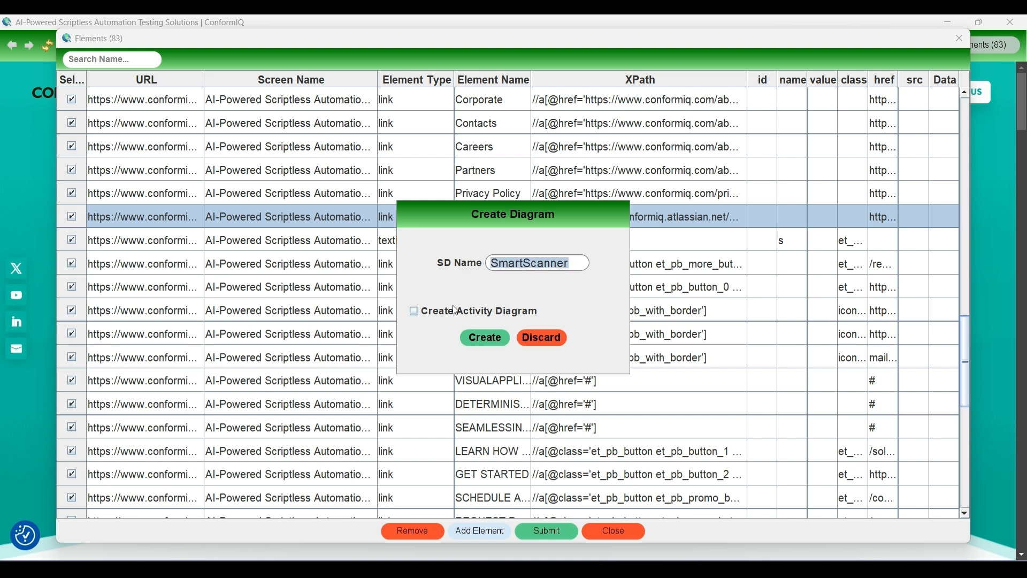
left_click(414, 316)
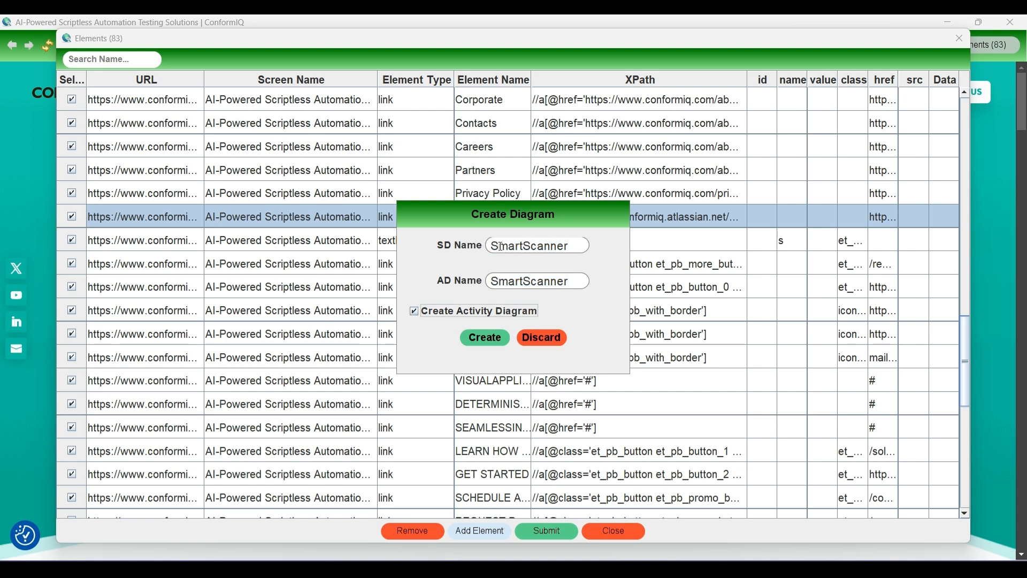
left_click_drag(490, 247, 570, 247)
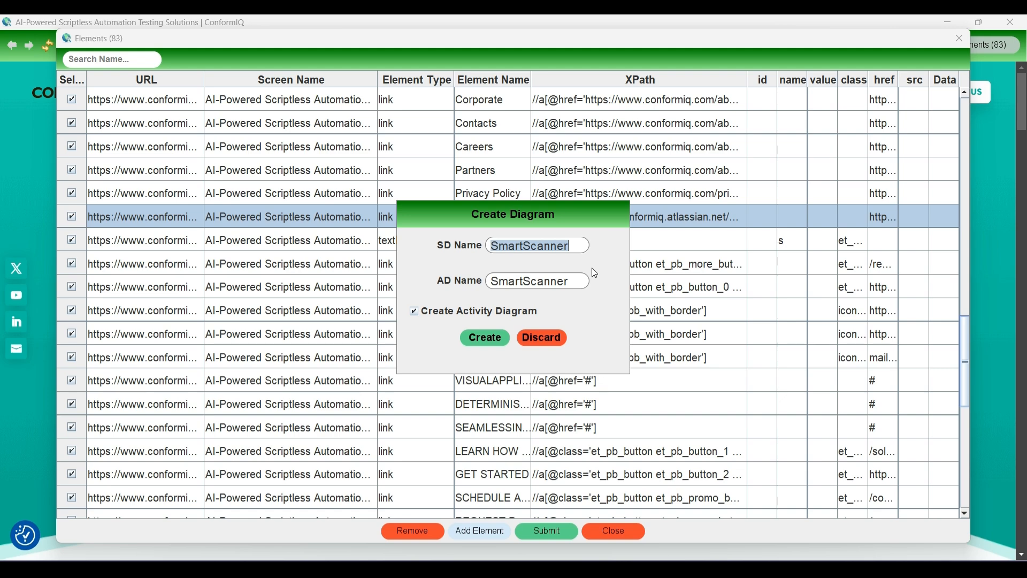
left_click(486, 337)
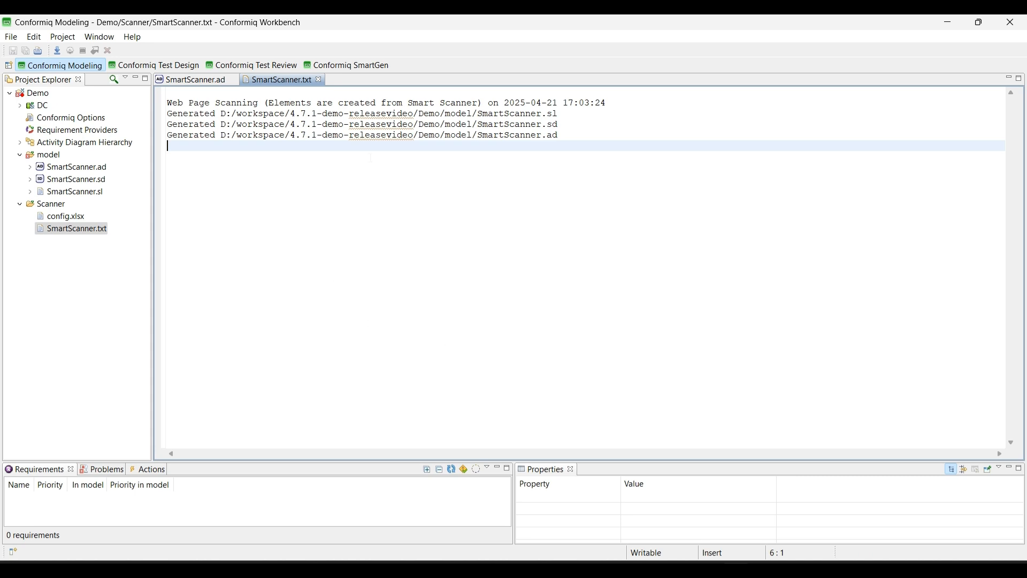
- Open the SmartScanner.sd diagram and select the email text box in its form
double_click(96, 181)
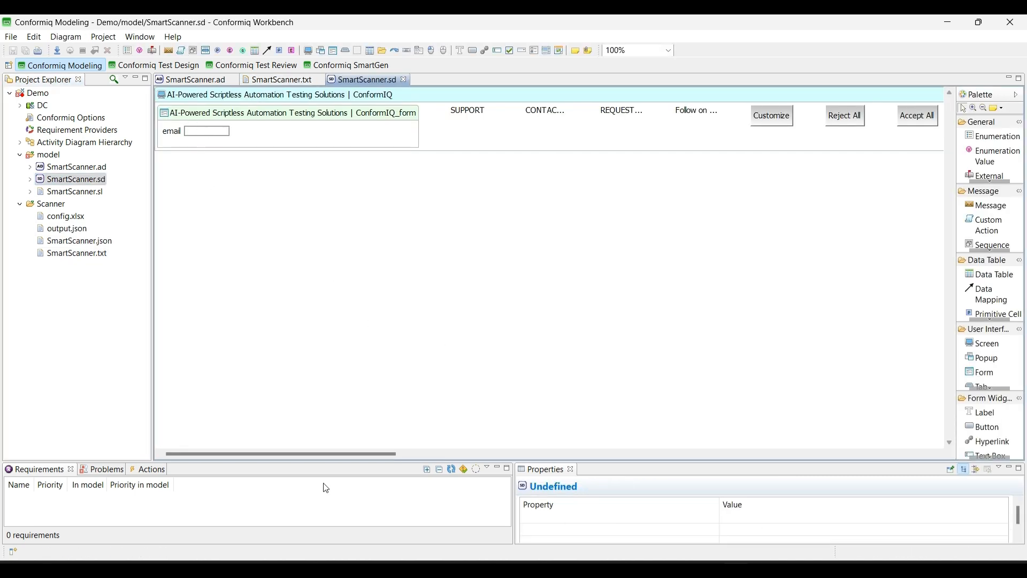
left_click_drag(312, 454, 282, 415)
left_click(173, 132)
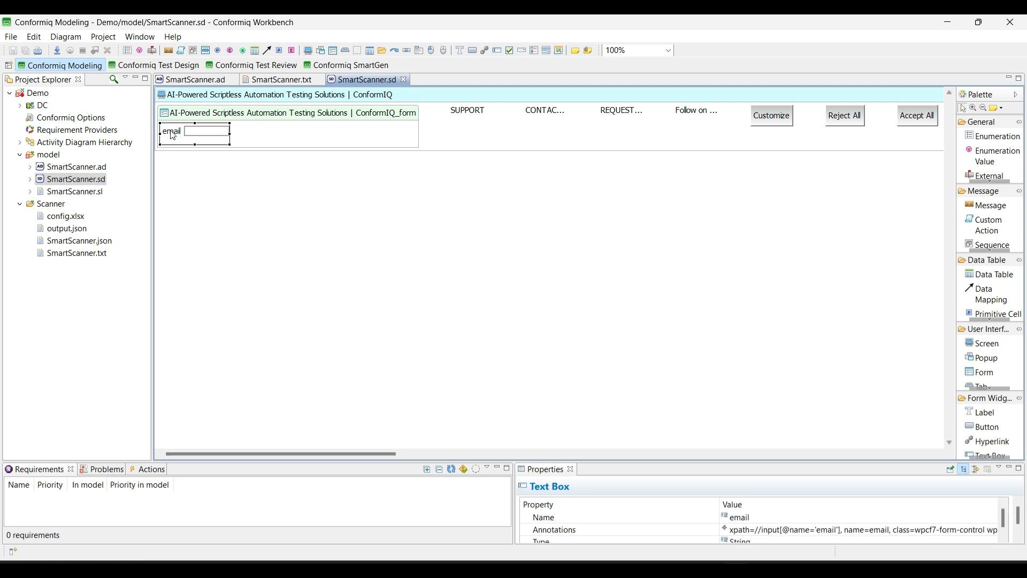
- Dock the Properties view beside the diagram editor and review the email text box's annotations without changing them
left_click_drag(546, 475, 947, 191)
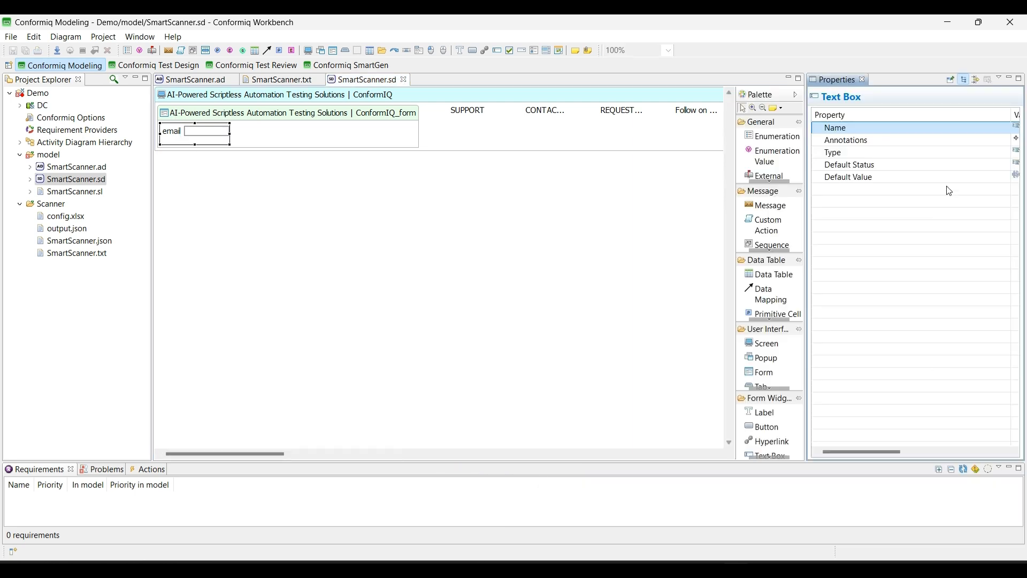
left_click_drag(1019, 117, 876, 131)
left_click(909, 140)
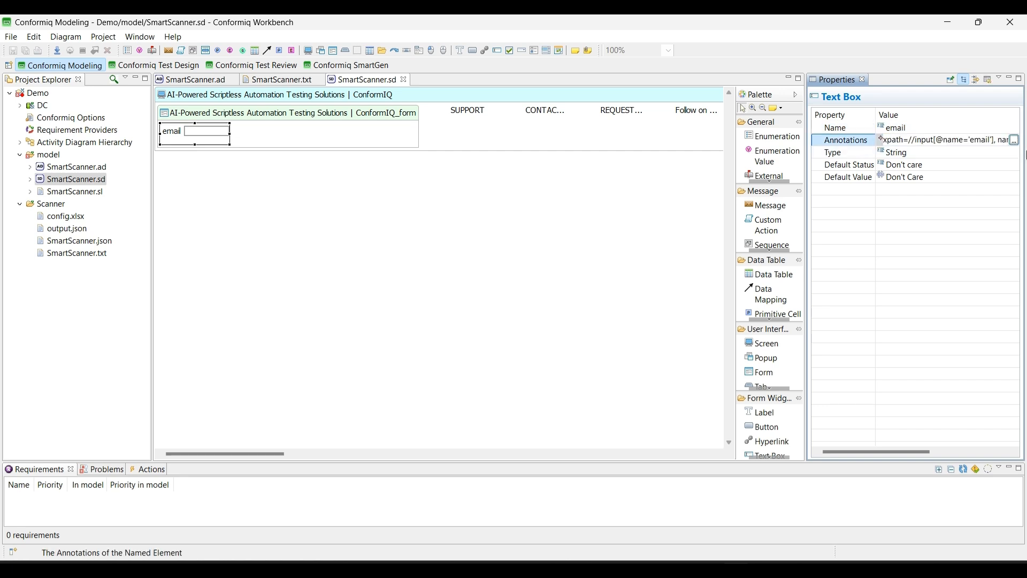
left_click(1015, 141)
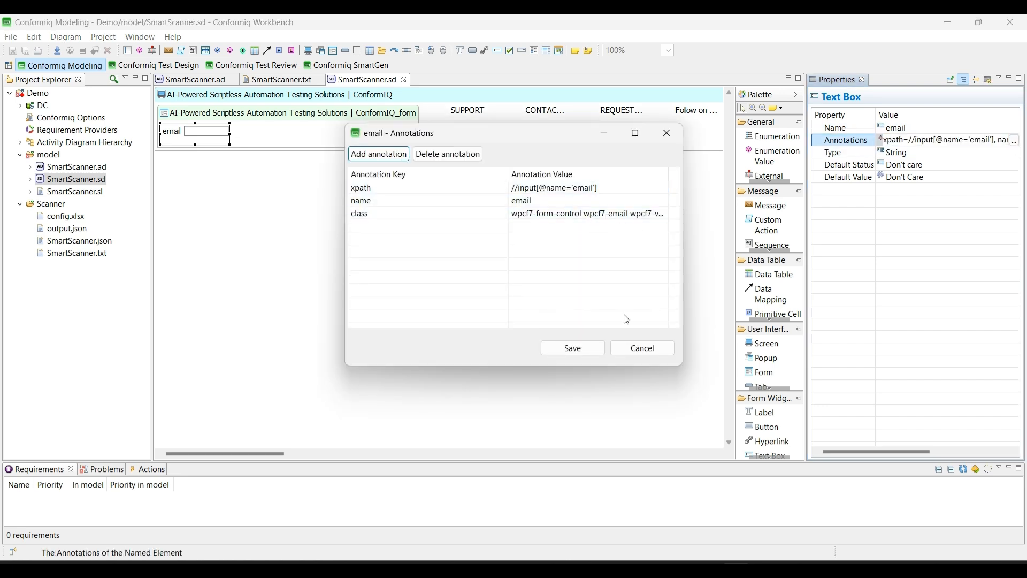
left_click(643, 350)
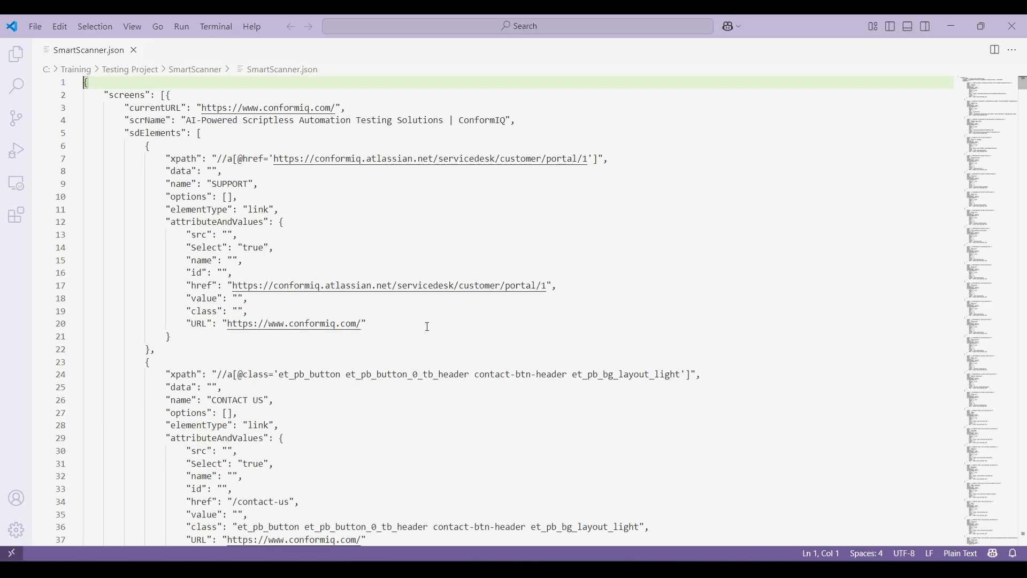
- Examine the scanned element definitions in SmartScanner.json in Visual Studio Code, and return to Conformiq Workbench
scroll(427, 327, "down", 3)
scroll(427, 326, "down", 3)
key("alt+Tab")
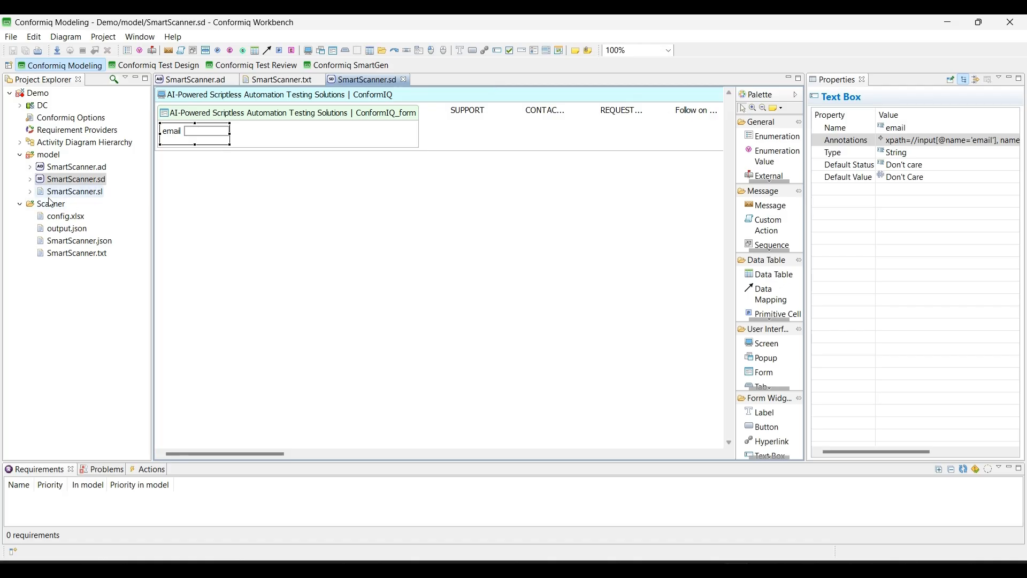
- Review the Name Preference, Object Preference and Additional Annotations sheets of config.xlsx in Excel, and close the workbook
double_click(64, 217)
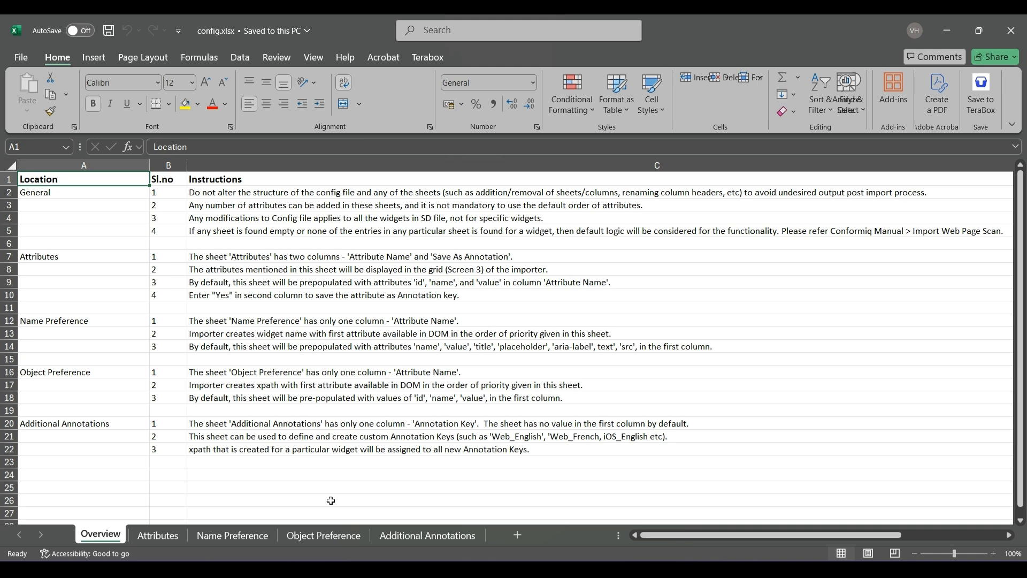
left_click(252, 537)
left_click(320, 535)
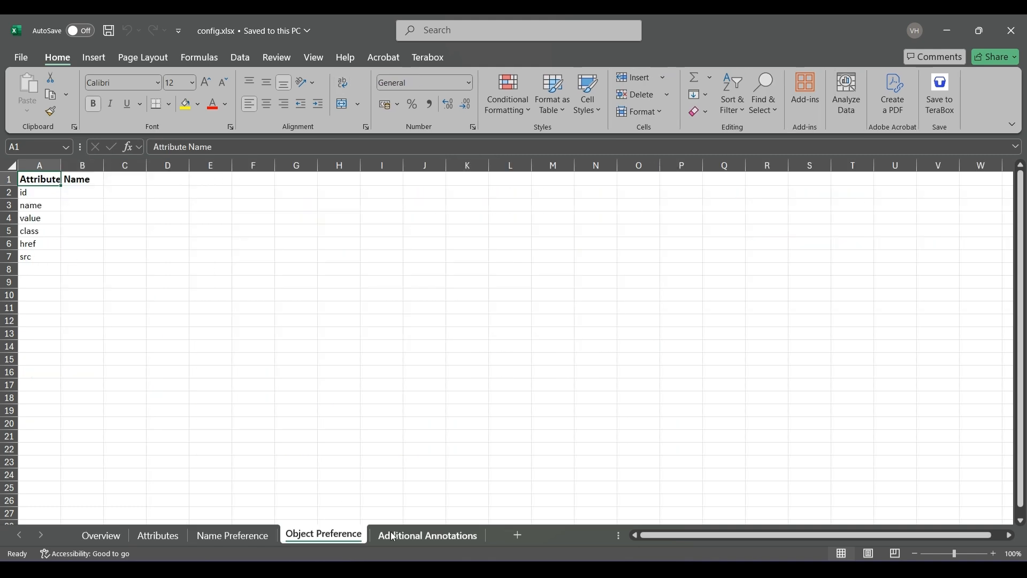
left_click(428, 536)
left_click(1012, 30)
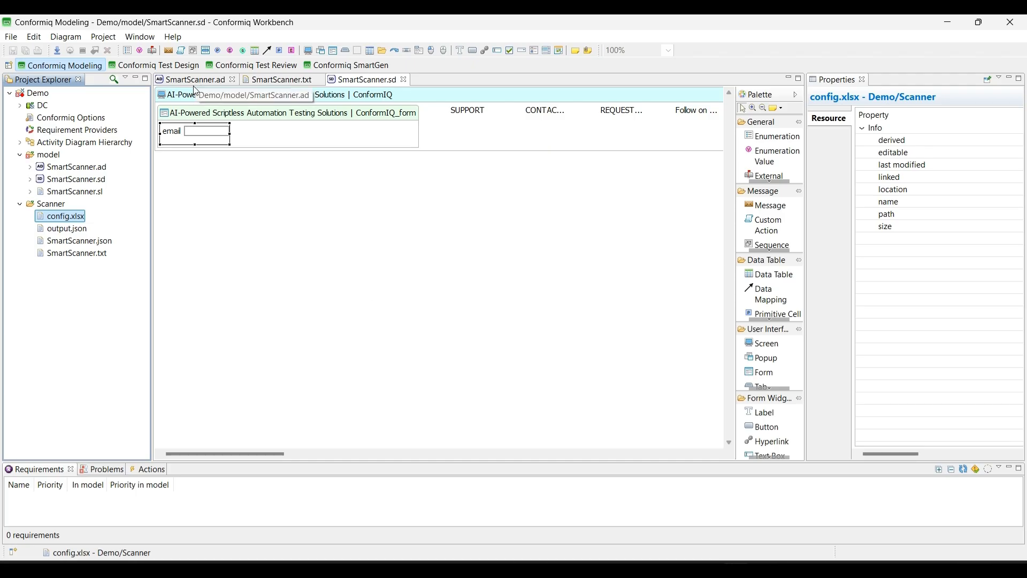
- Open the SmartScanner.ad activity diagram from the project's model folder
double_click(92, 168)
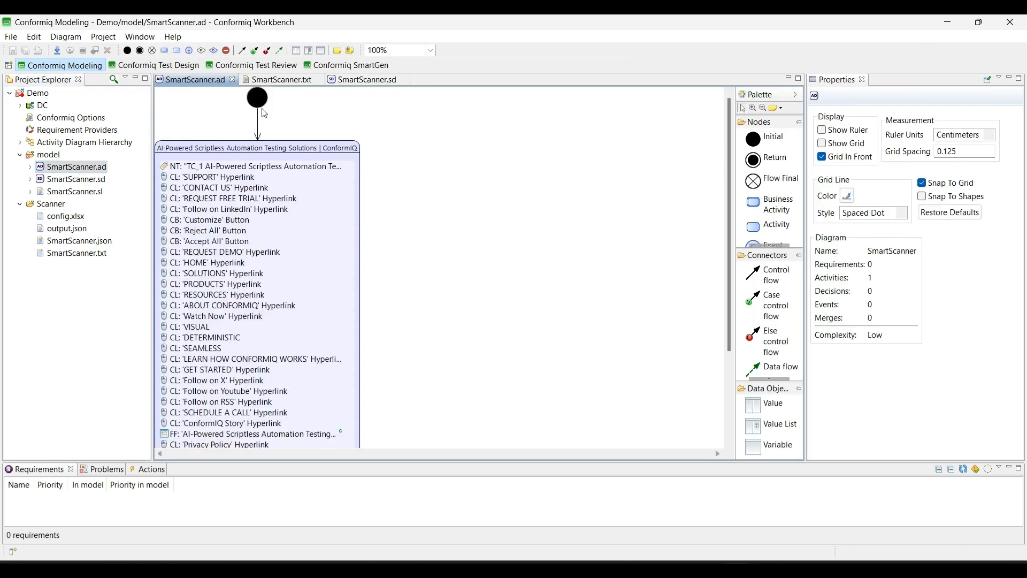
- Review the actions listed in the SmartScanner.ad activity diagram and bring up the SmartScanner.sd structure diagram
scroll(293, 354, "down", 3)
scroll(300, 338, "up", 3)
left_click(364, 80)
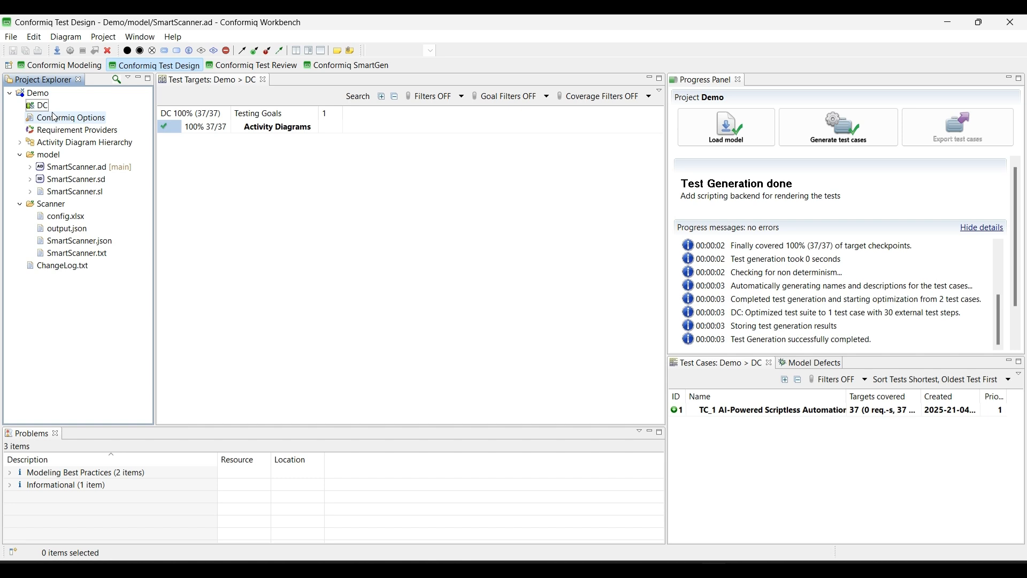
- Add the AppiumJavaScripter and SeleniumJavaScripter scripting backends from the Conformiq Installation source to the DC test design configuration
left_click(38, 106)
right_click(44, 105)
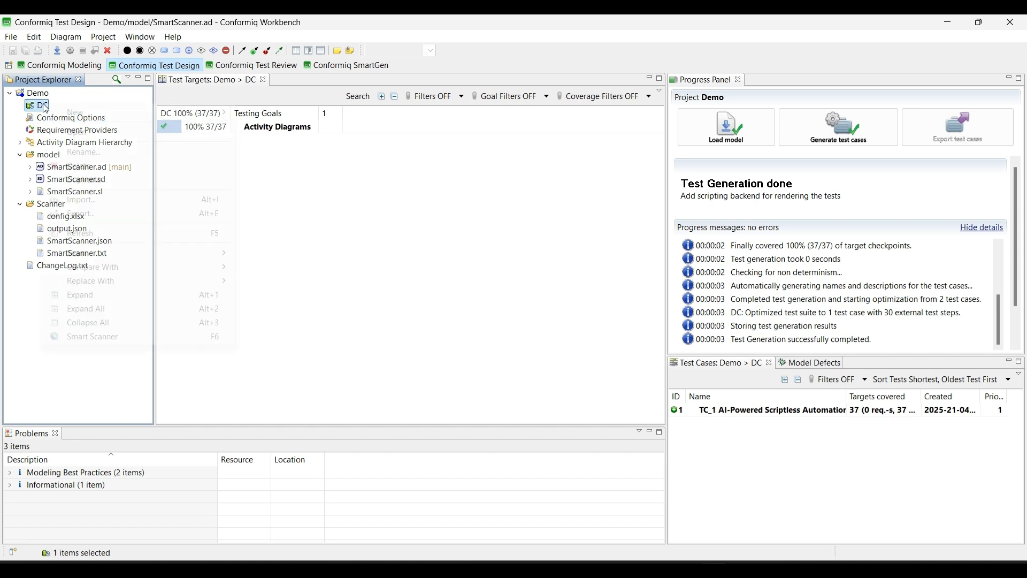
mouse_move(84, 118)
left_click(247, 134)
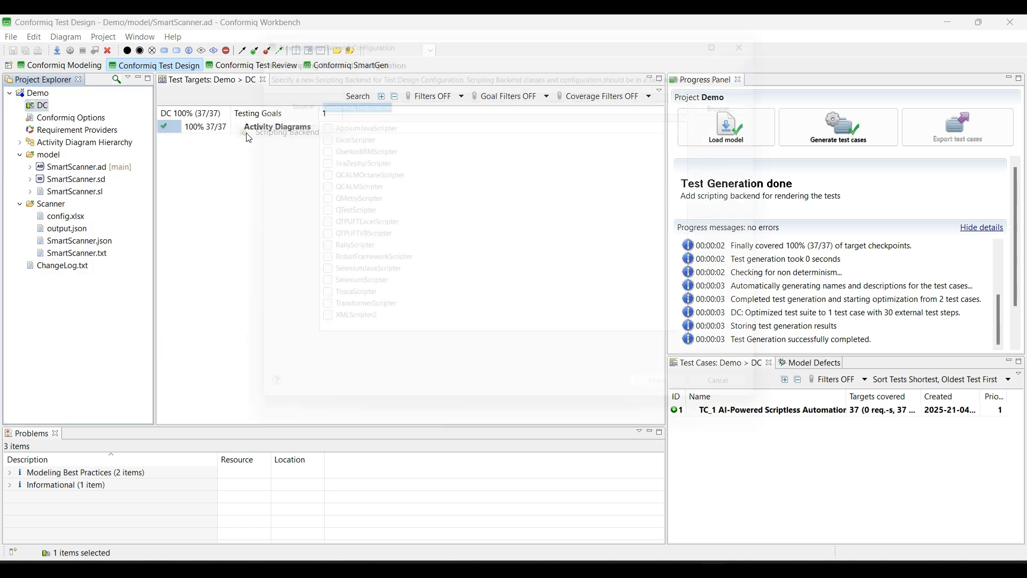
left_click(323, 122)
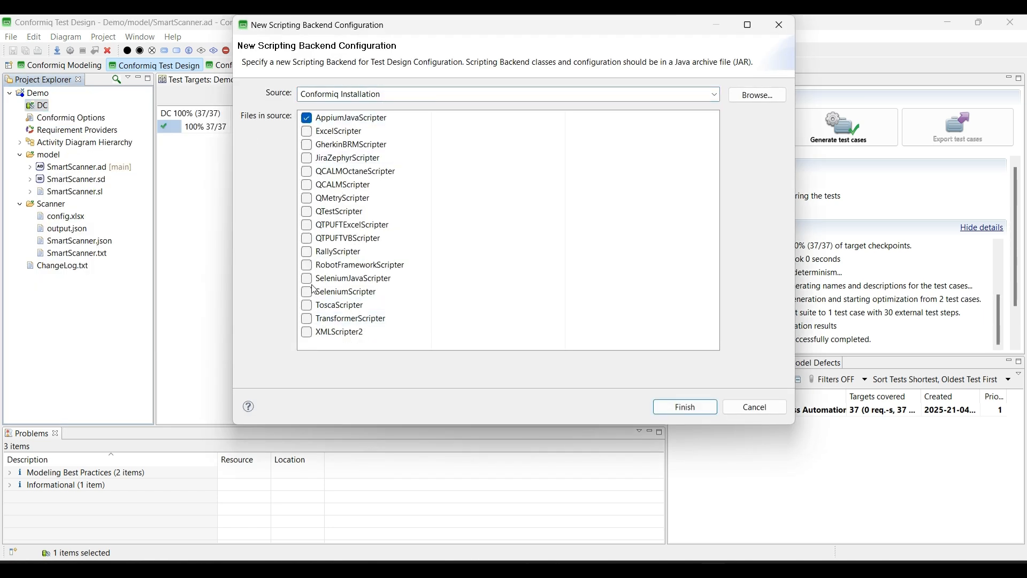
left_click(687, 407)
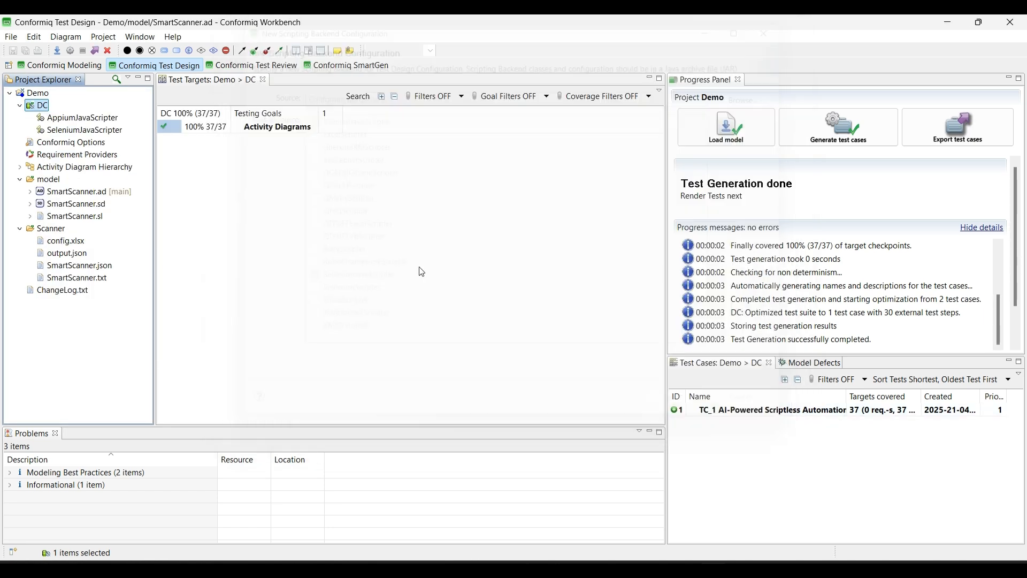
- Set the AppiumJavaScripter output folder to AppiumJava-Demo1
left_click(105, 118)
double_click(105, 119)
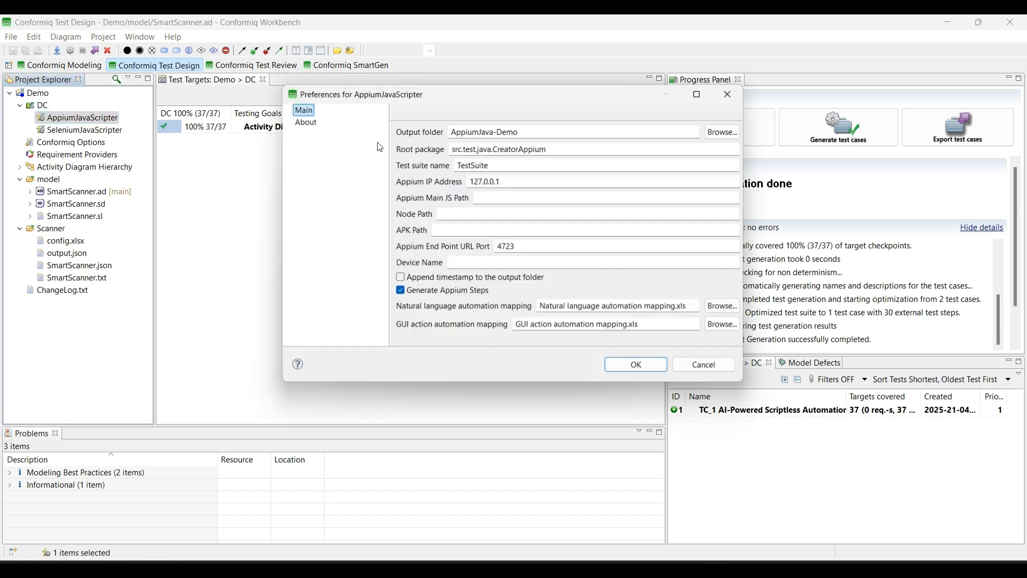
left_click(534, 127)
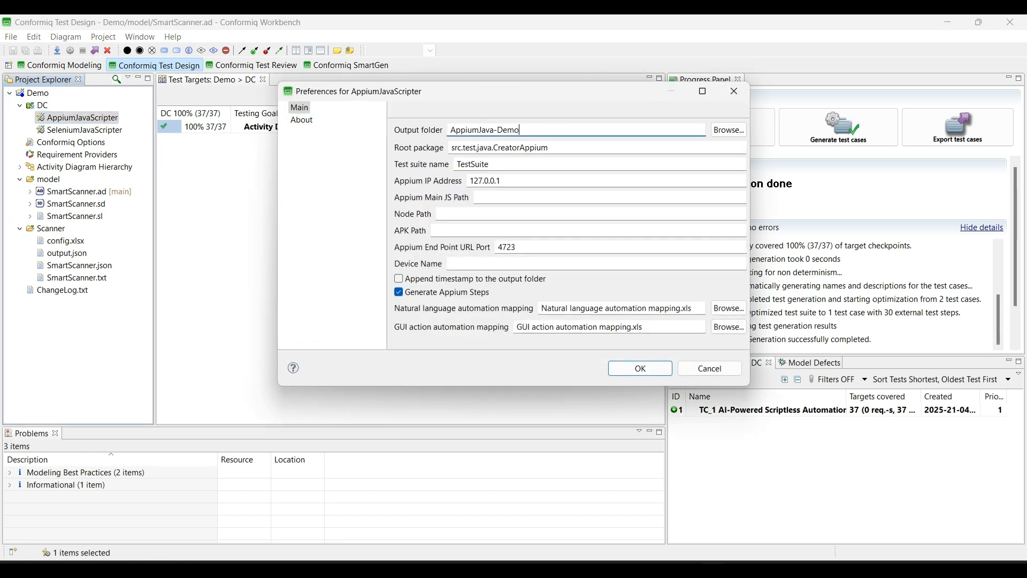
type("1")
left_click(650, 371)
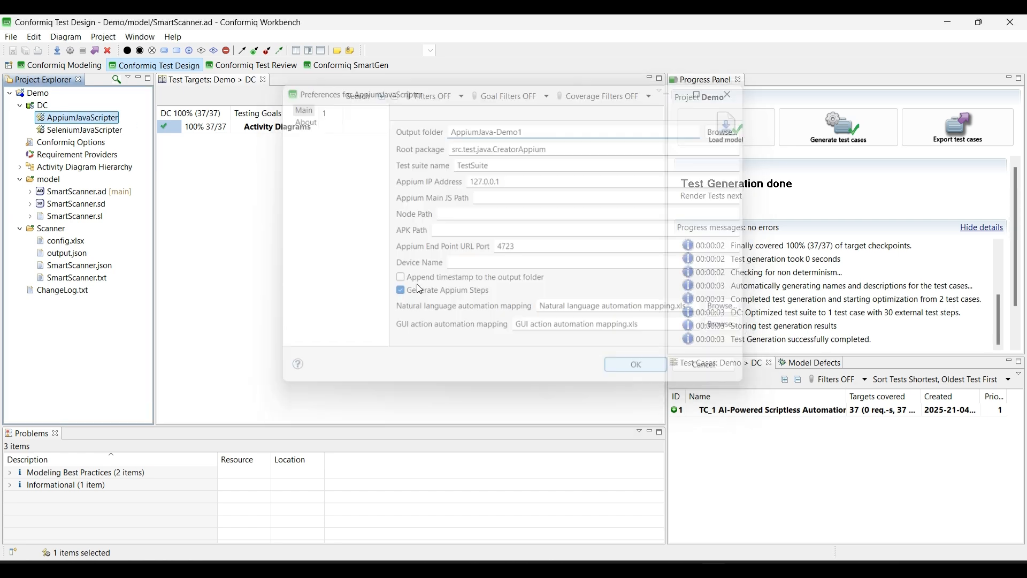
- Set the SeleniumJavaScripter output folder to SeleniumJava-Demo1
key("Down")
key("Return")
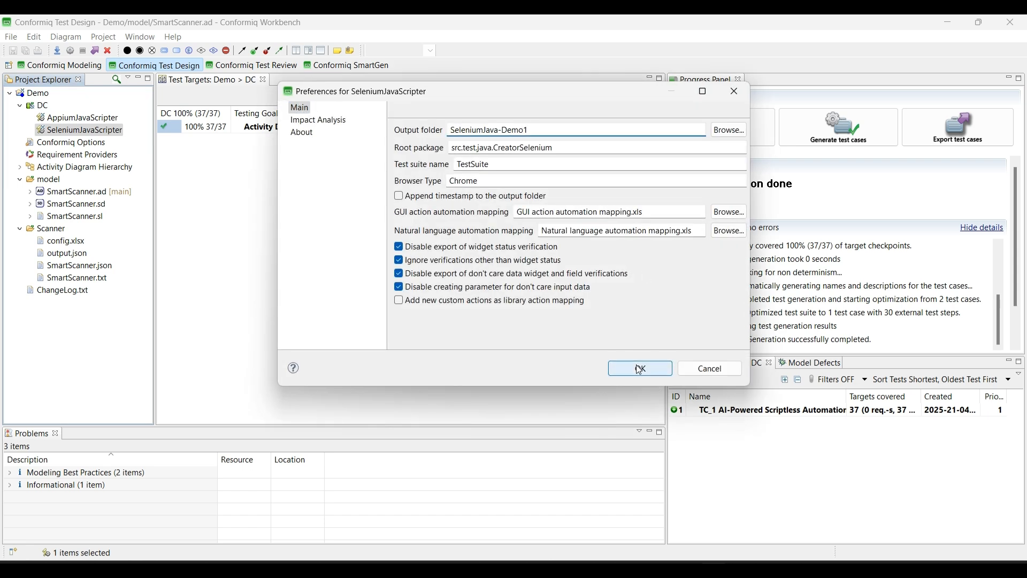
left_click(640, 368)
- Export the Demo project's test cases and expand the generated Test Cases folder down to the contents of DC
left_click(935, 120)
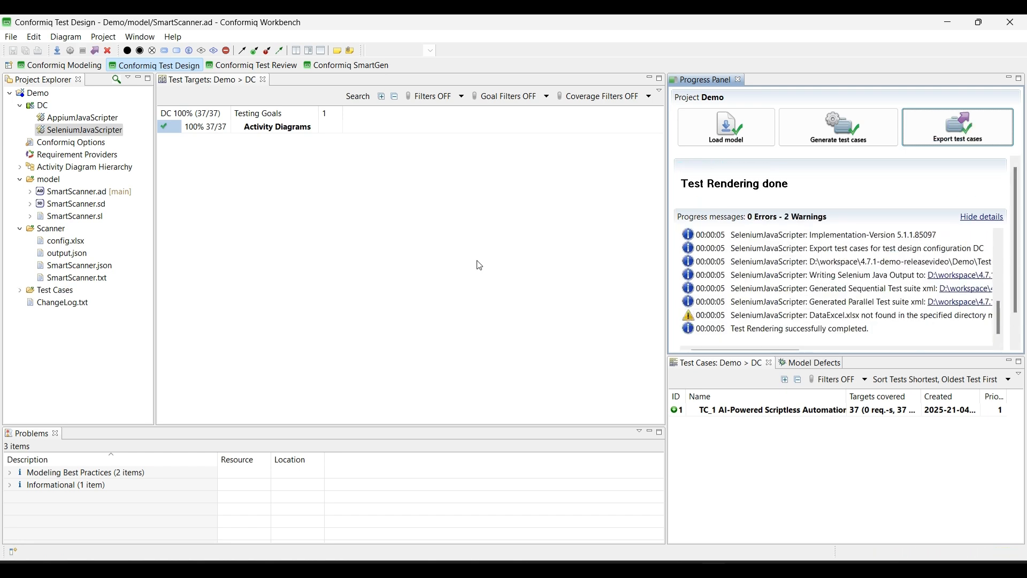
left_click(21, 291)
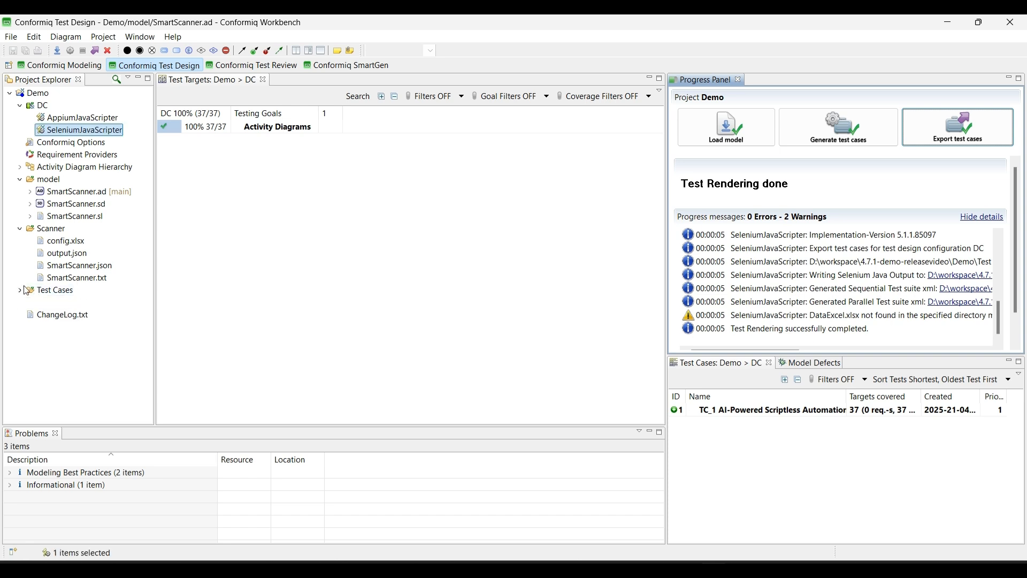
left_click(22, 292)
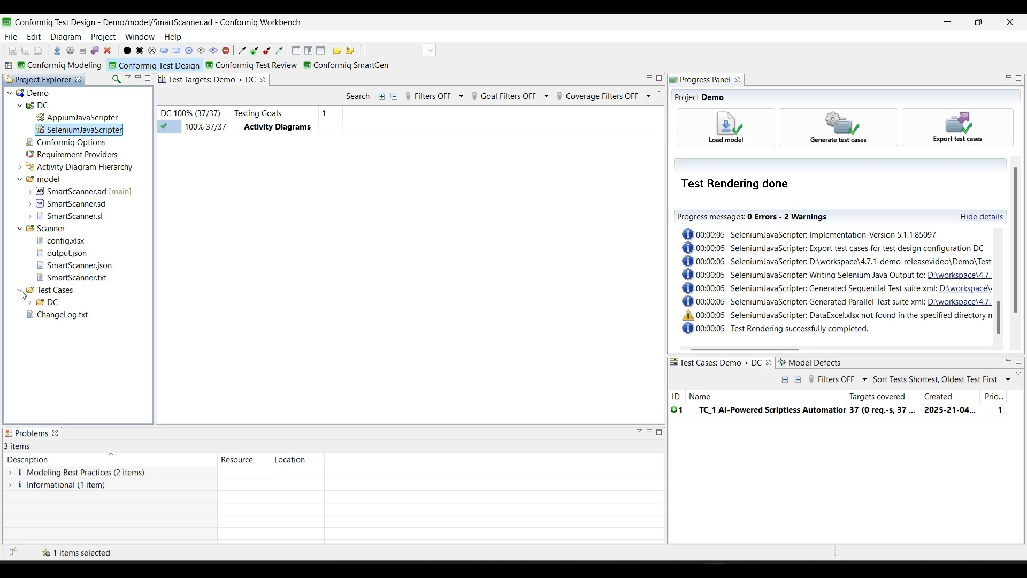
left_click(31, 303)
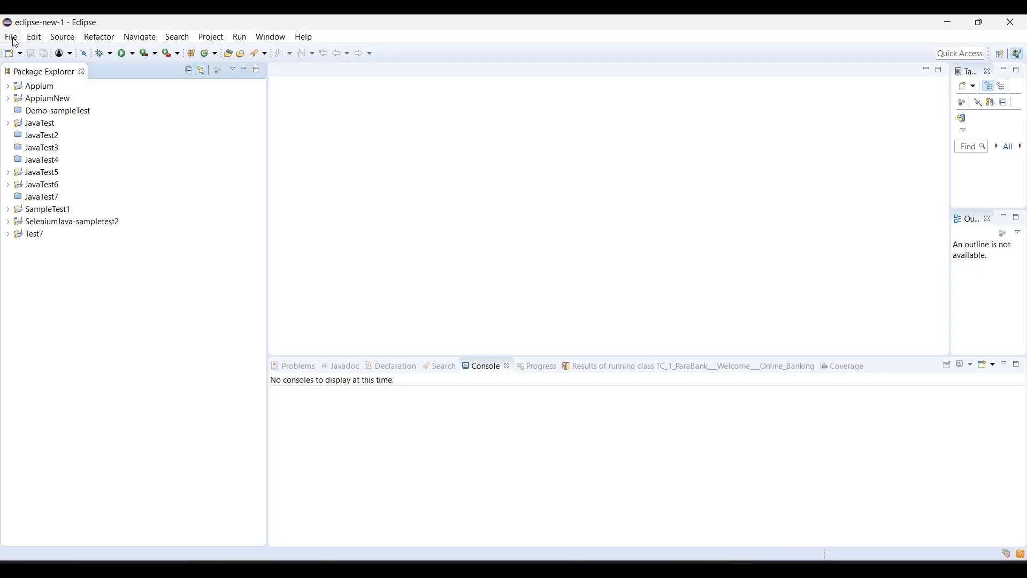
- Switch to Eclipse and import the AppiumJava-Demo1 and SeleniumJava-Demo1 Maven projects from D:\workspace\4.7.1-demo-releasevideo\Demo\Test Cases
left_click(12, 38)
left_click(69, 276)
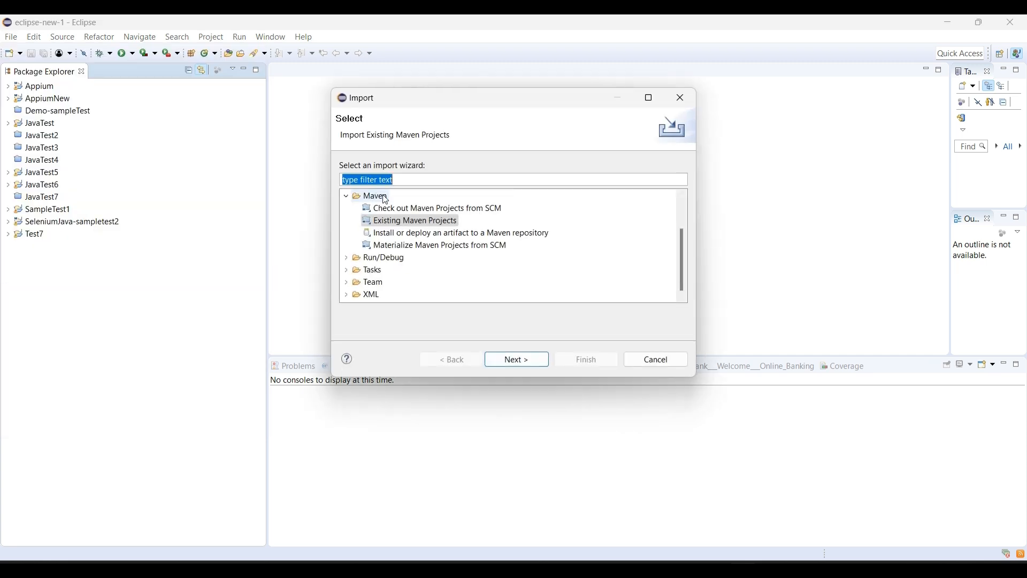
double_click(399, 224)
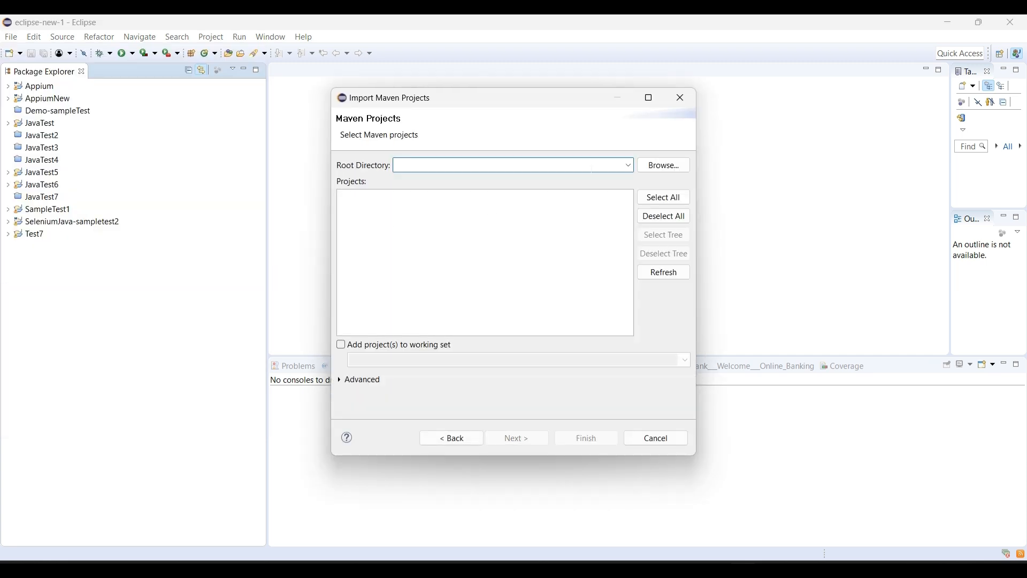
left_click(662, 165)
scroll(576, 329, "down", 20)
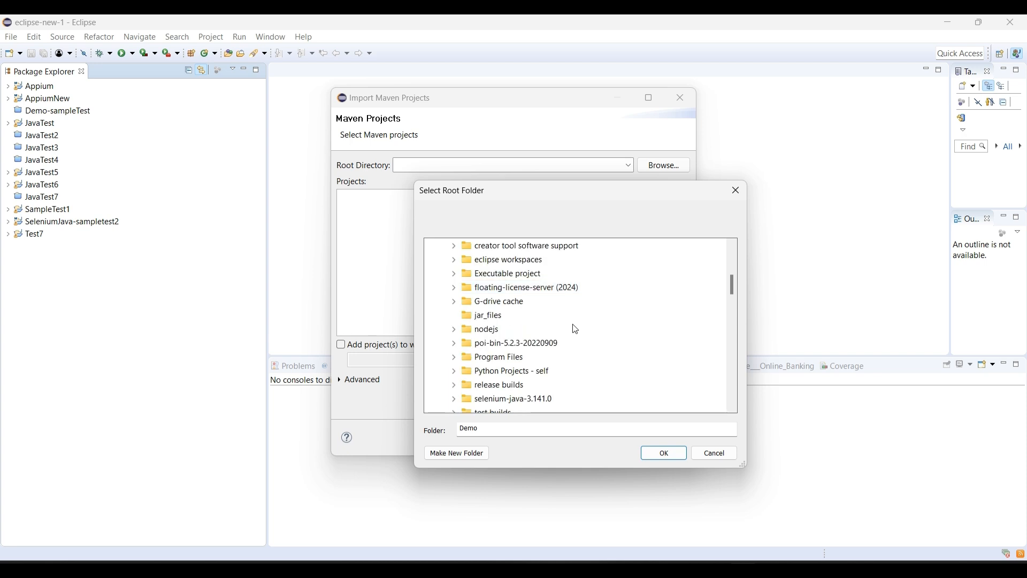
scroll(573, 328, "down", 1)
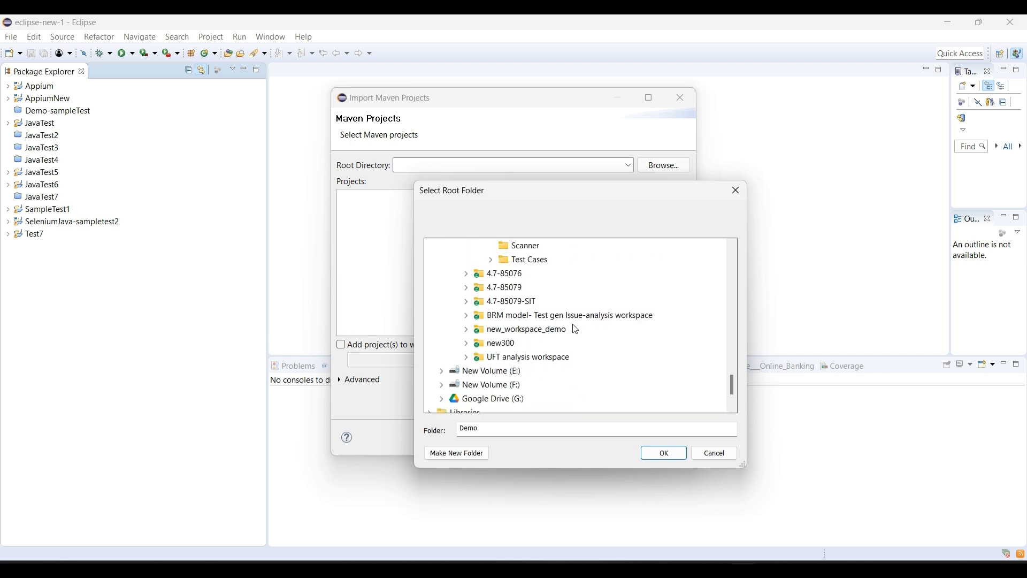
scroll(525, 300, "up", 3)
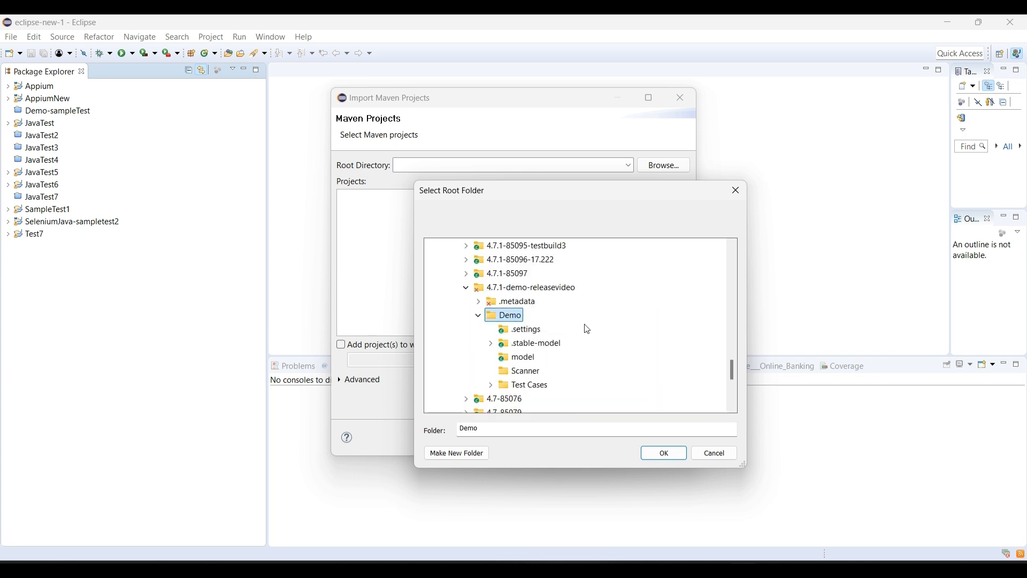
scroll(562, 321, "down", 1)
left_click(545, 343)
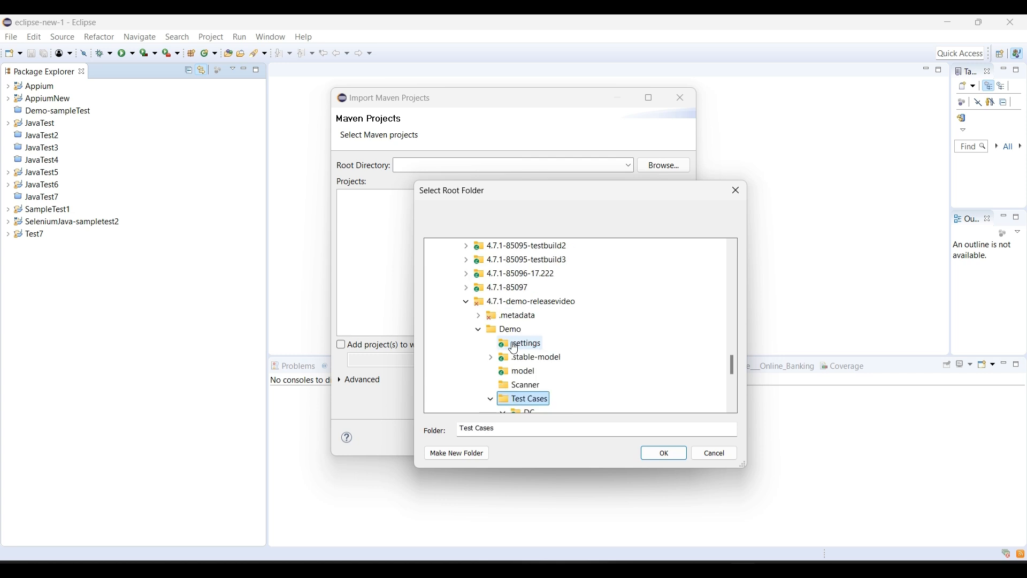
scroll(562, 364, "down", 4)
scroll(563, 342, "up", 2)
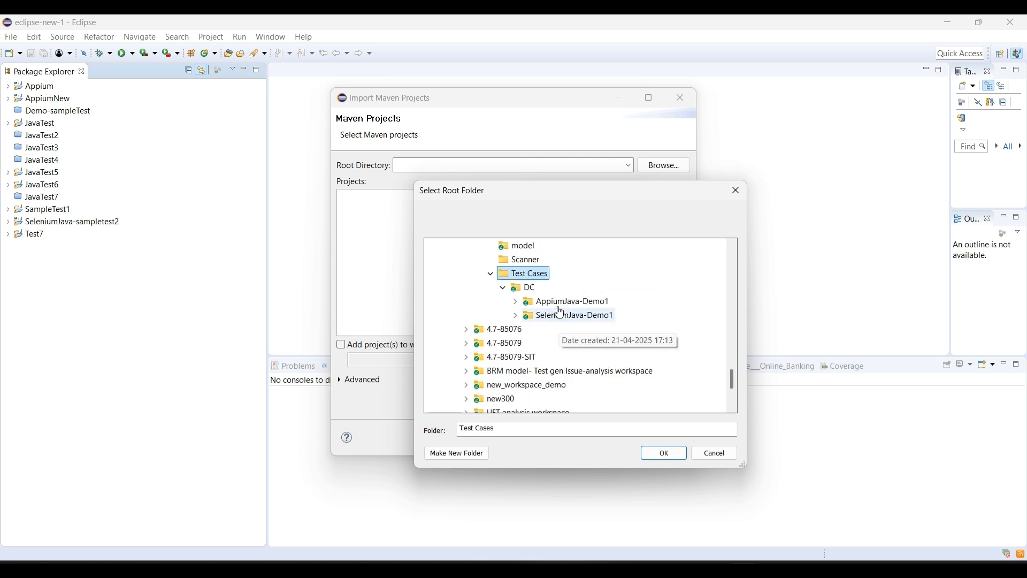
left_click(667, 456)
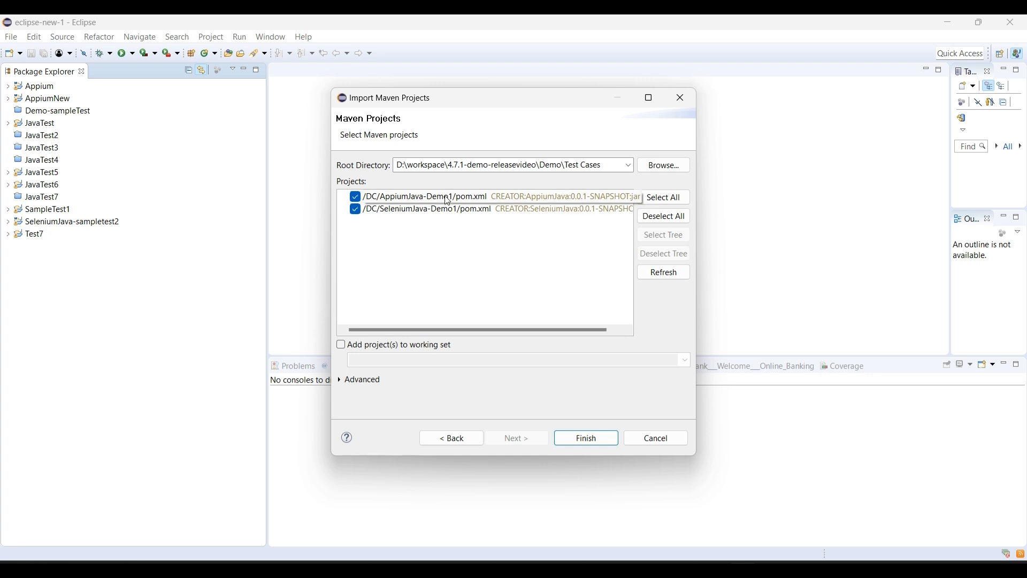
left_click(588, 440)
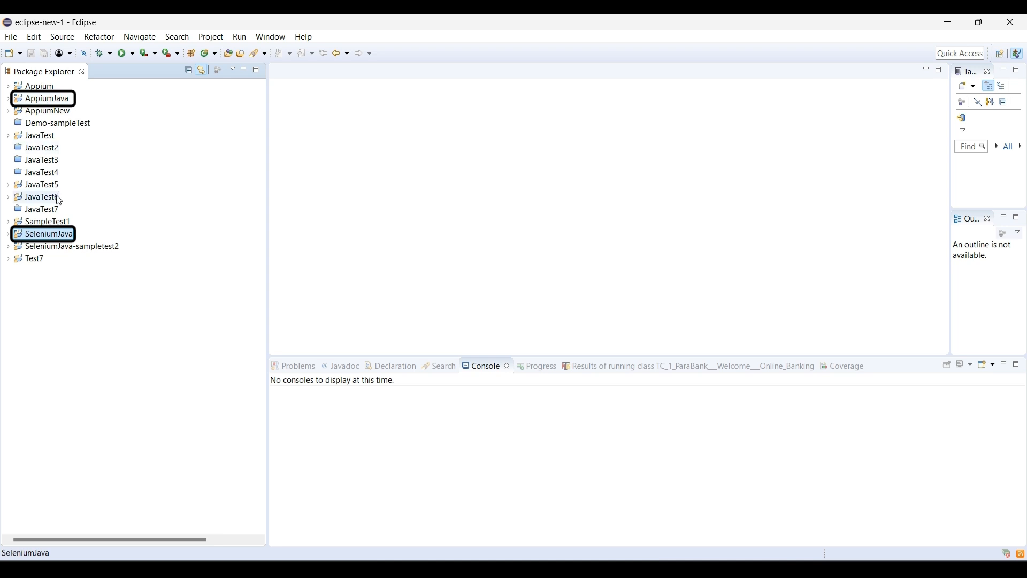
- Open the TC_1 test class from CreatorSelenium.testsuite in the SeleniumJava project and review its generated test steps
left_click(7, 235)
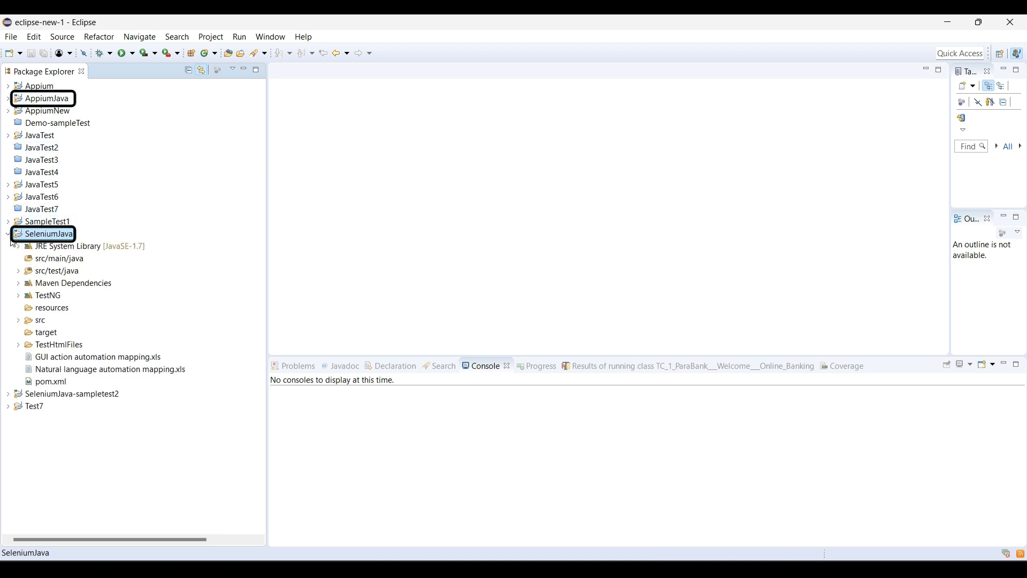
left_click(18, 271)
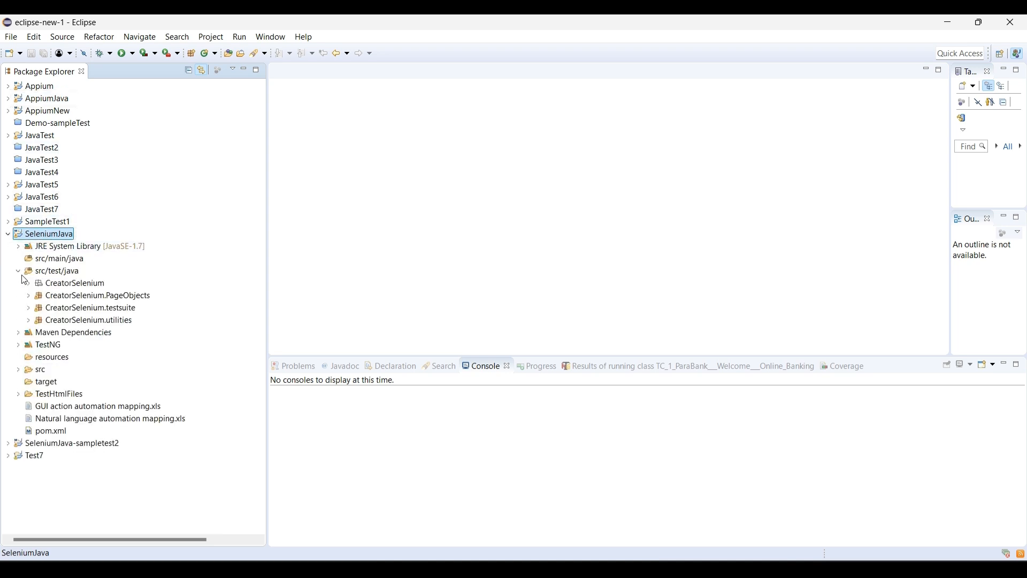
left_click(28, 309)
double_click(107, 321)
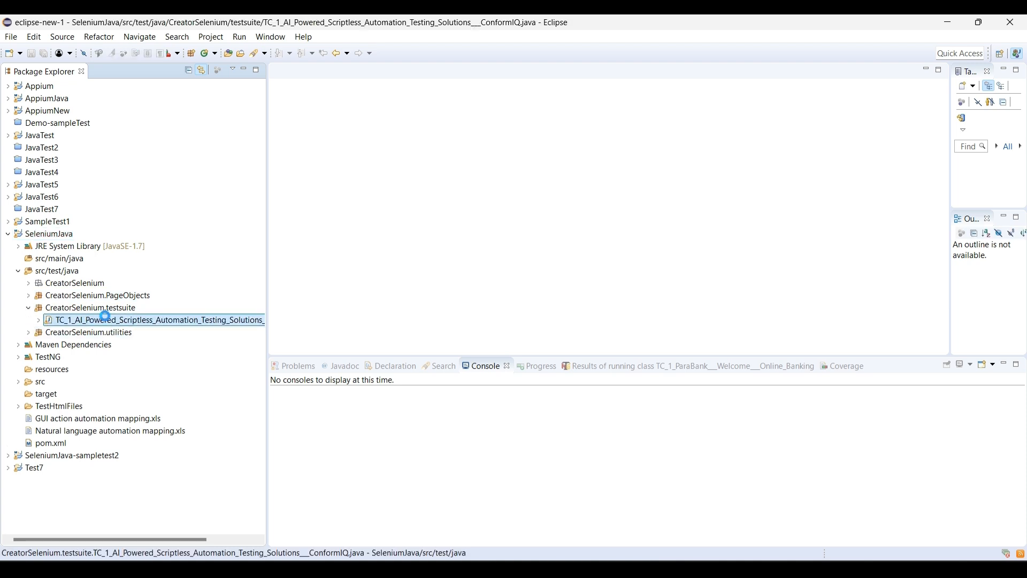
scroll(599, 210, "down", 20)
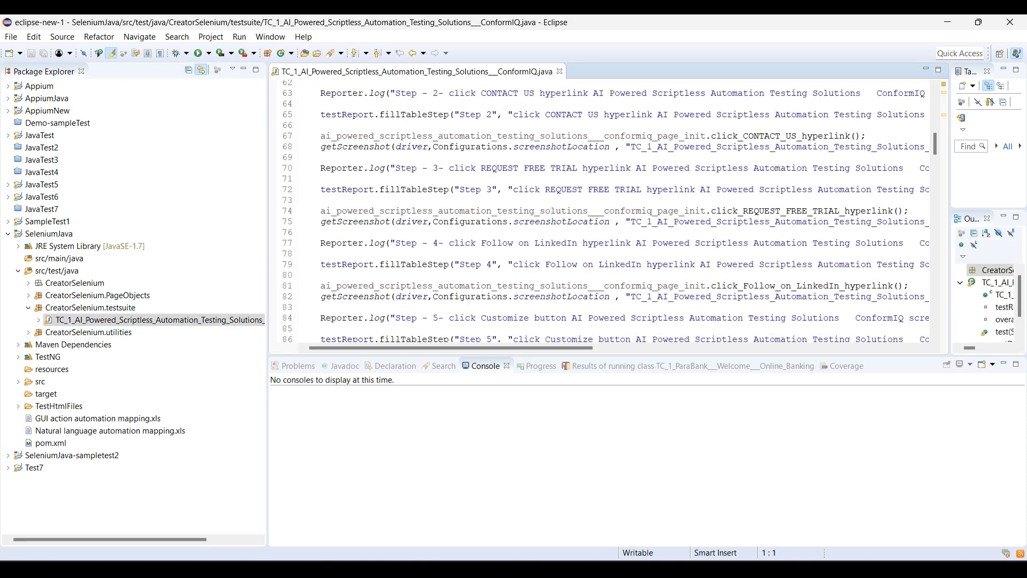
- Check the TestNG run option for the Selenium test class without starting a run
right_click(488, 216)
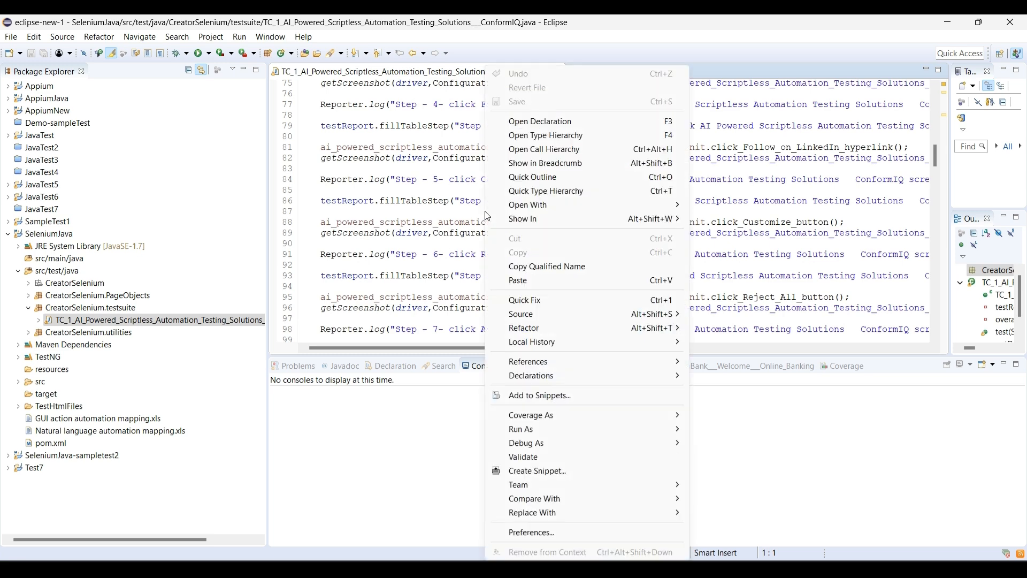
mouse_move(562, 429)
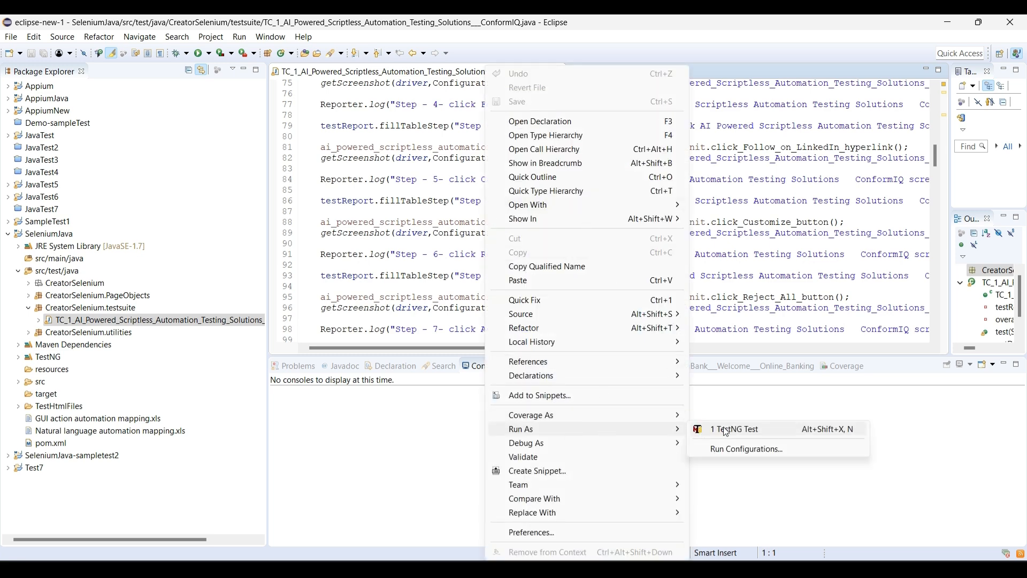
left_click(305, 158)
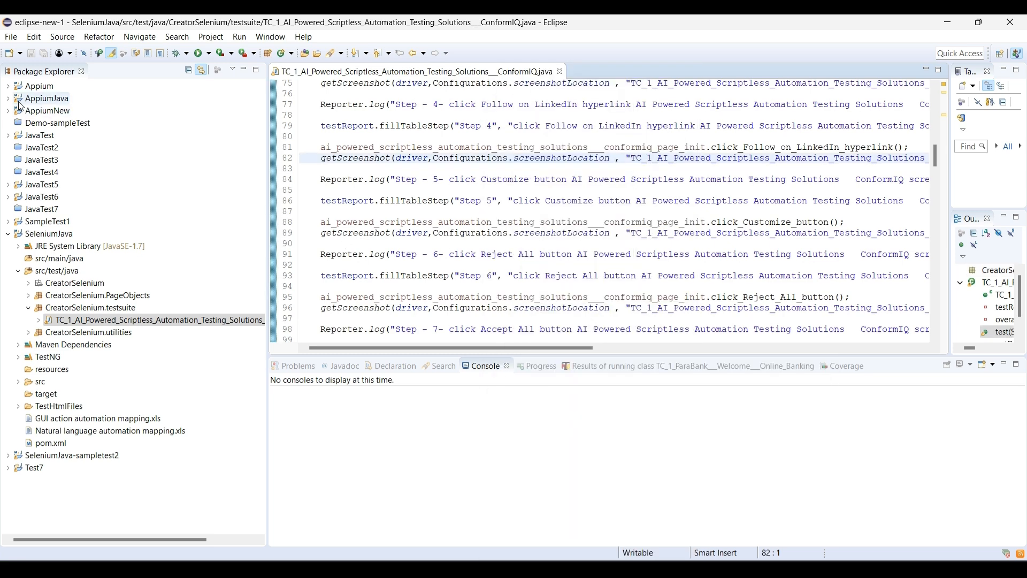
- Open the TC_1 test class from CreatorAppium.testsuite in the AppiumJava project and look for its run options
left_click(10, 101)
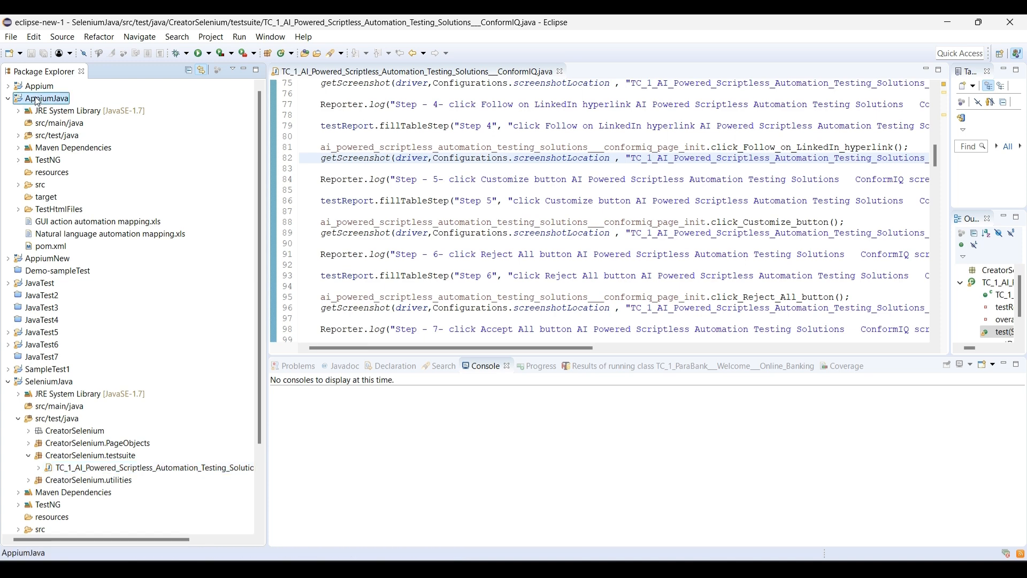
left_click(19, 135)
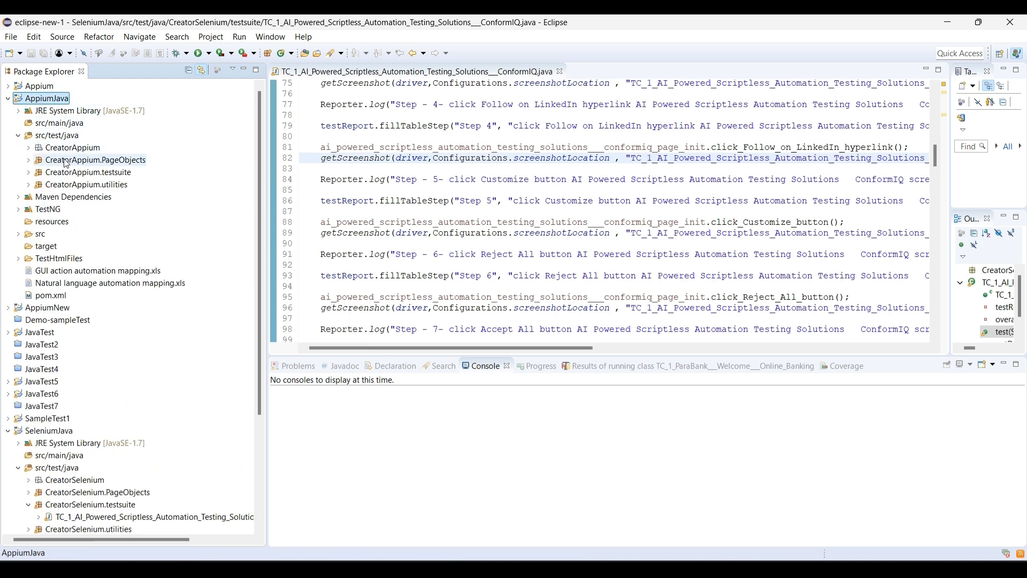
left_click(28, 173)
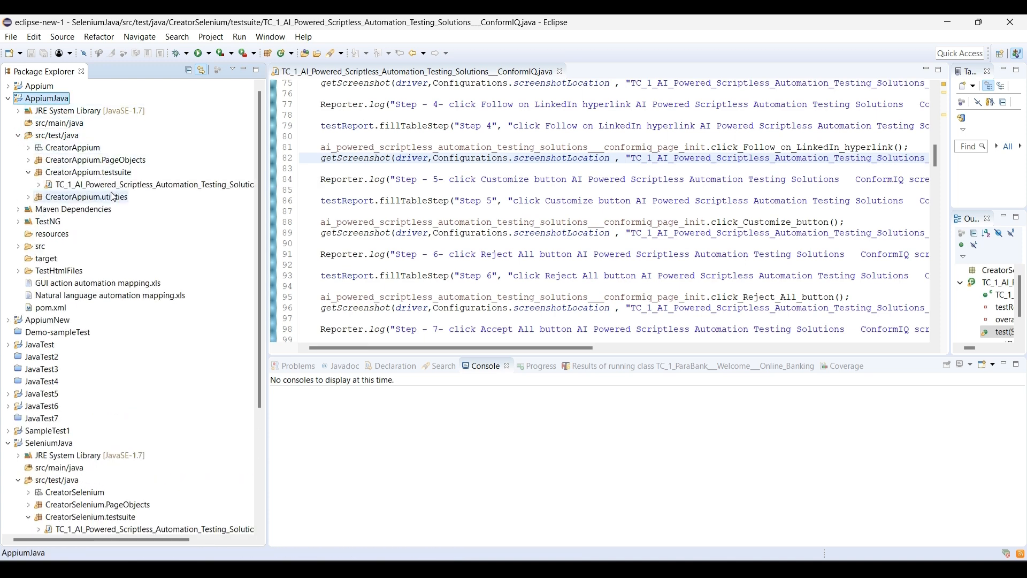
left_click(102, 184)
double_click(102, 184)
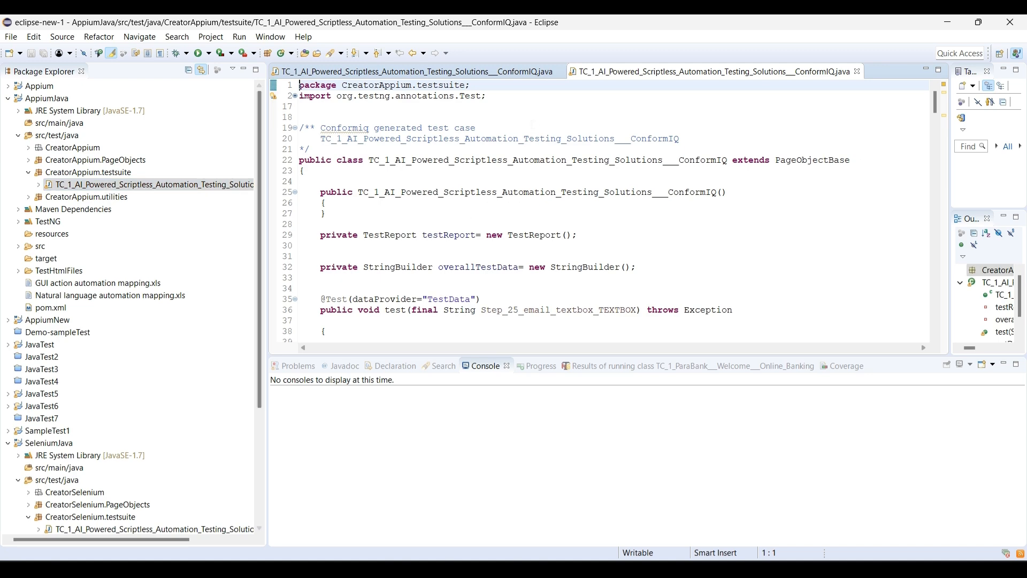
right_click(635, 161)
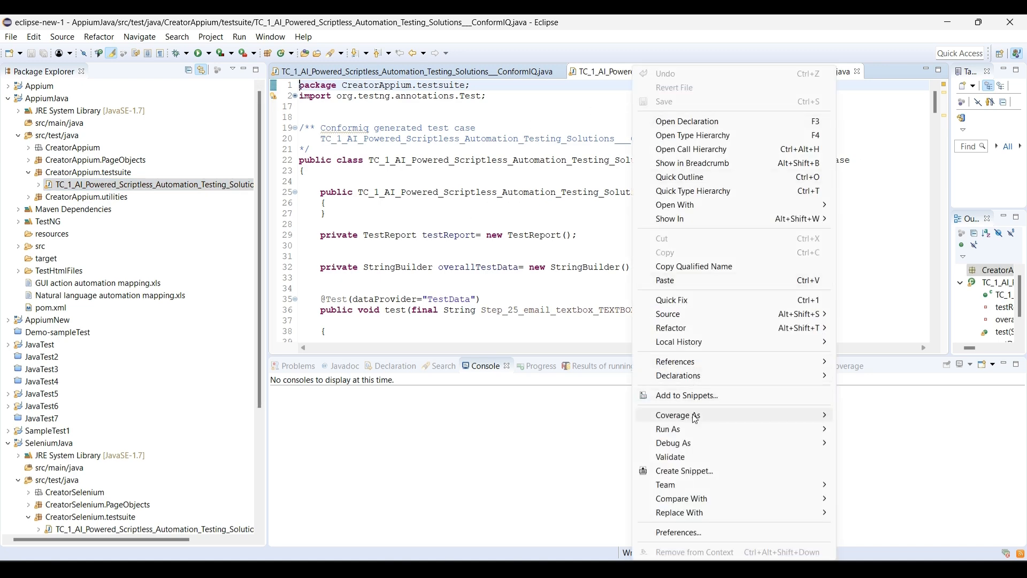